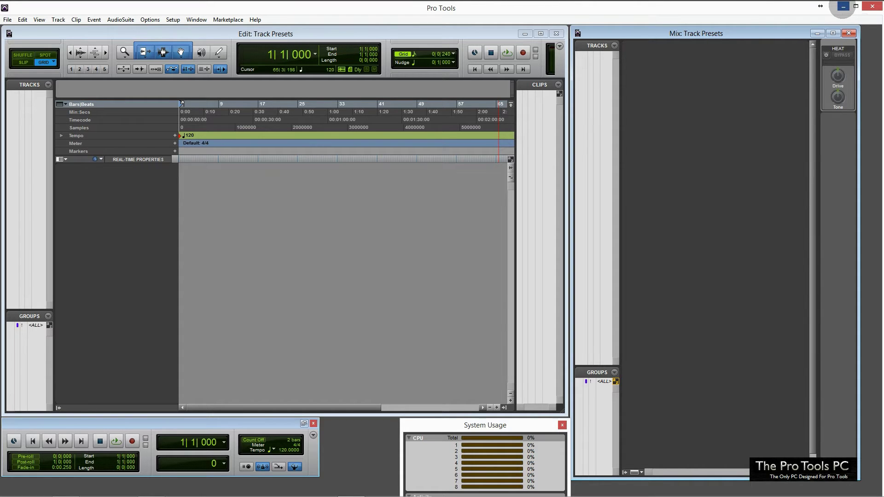
# Step: Minimize Pro Tools and launch TRASHER 12 from its desktop shortcut
pyautogui.click(843, 6)
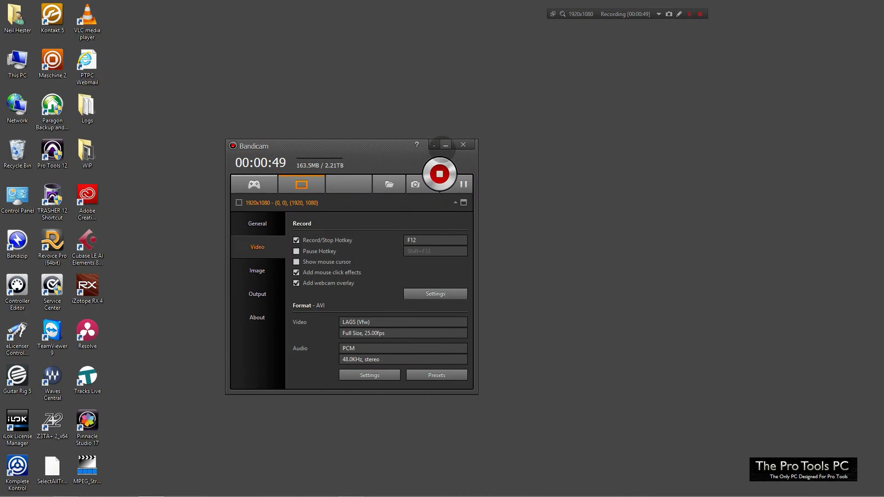
pyautogui.click(443, 143)
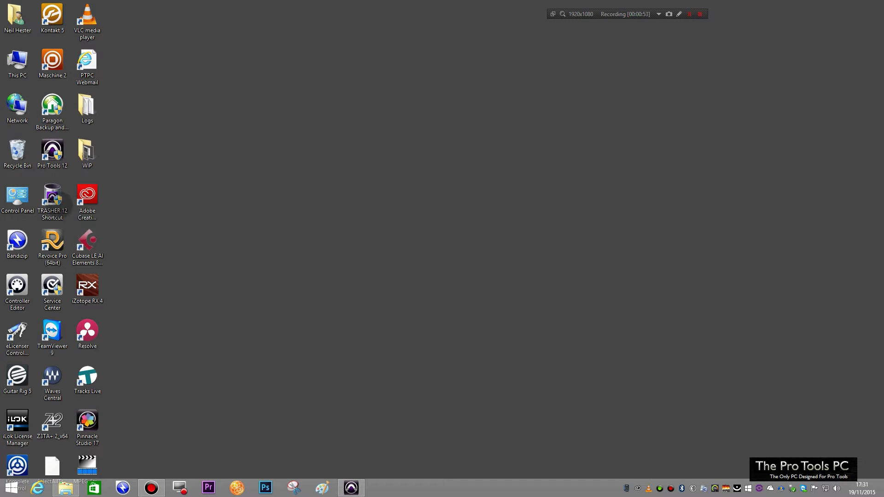
pyautogui.click(51, 198)
pyautogui.doubleClick(52, 199)
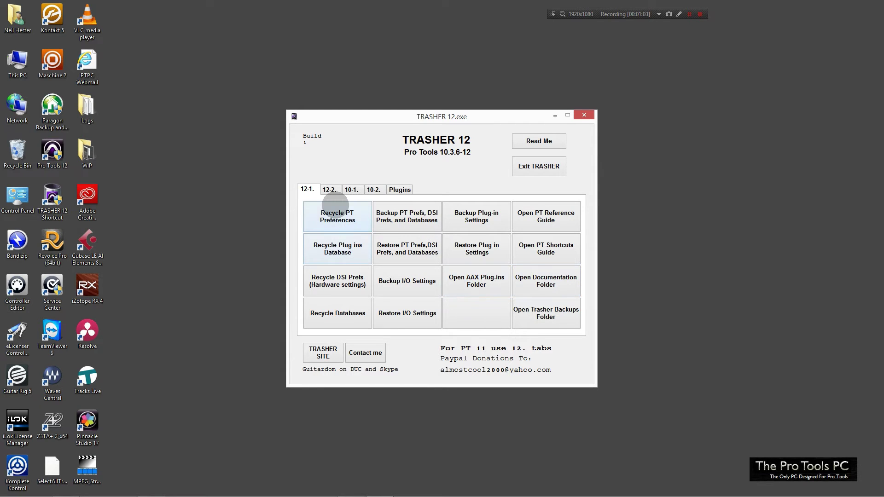
pyautogui.moveTo(172, 495)
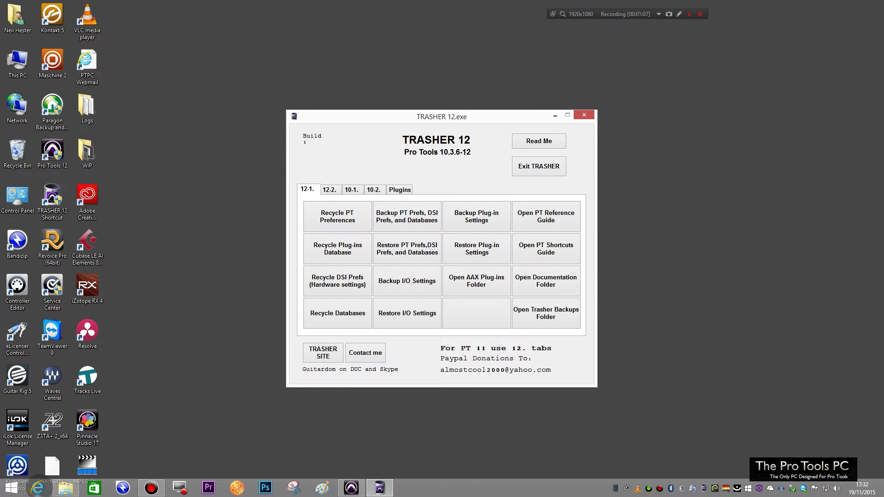
pyautogui.click(37, 490)
pyautogui.click(156, 18)
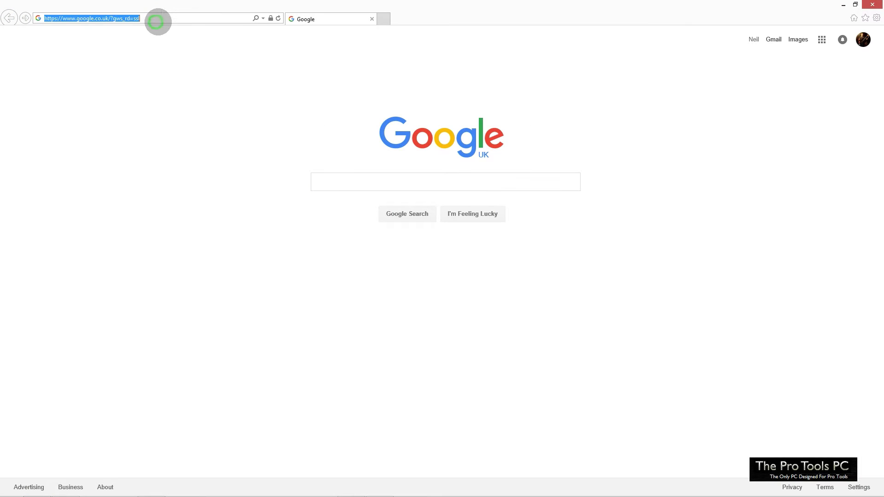
pyautogui.write('www')
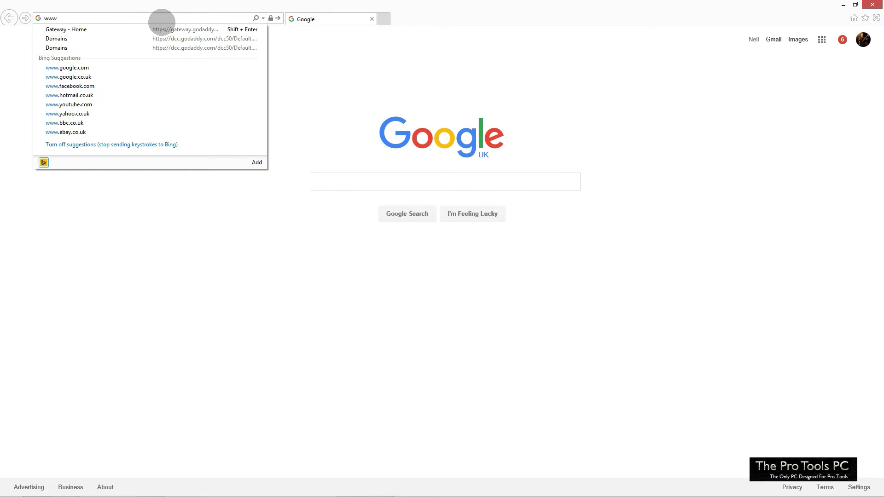
pyautogui.write('.pro-tool')
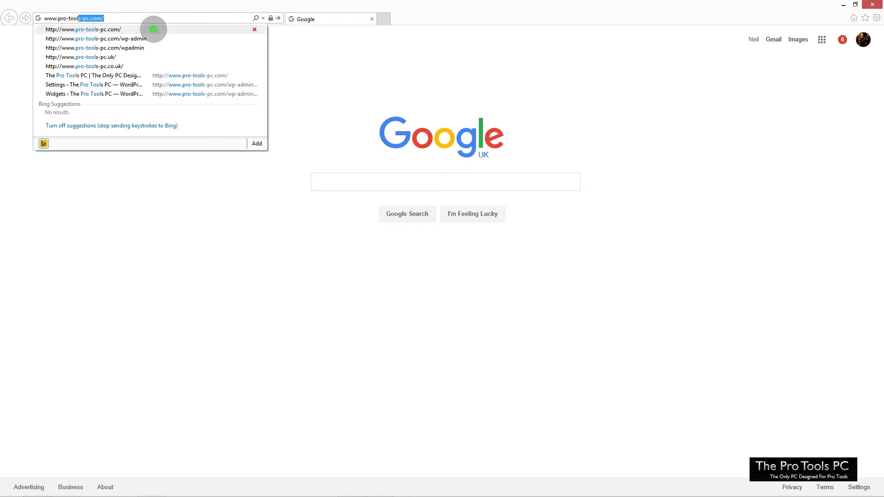
pyautogui.click(155, 29)
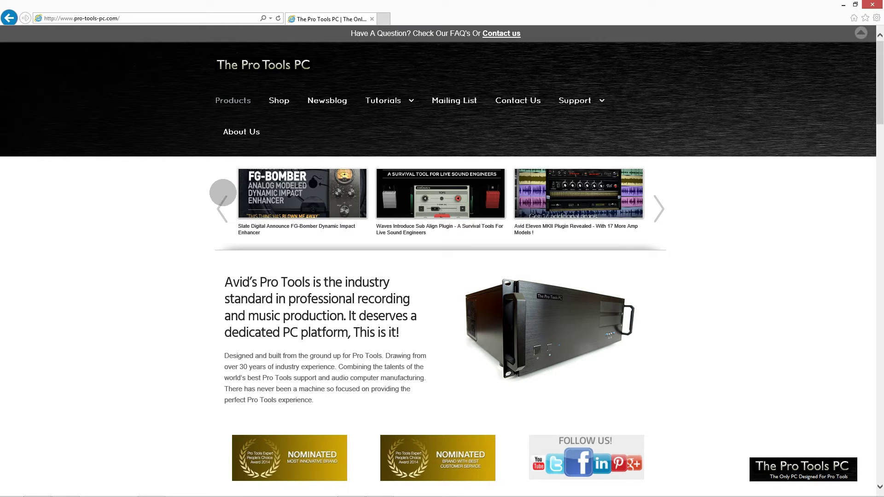
# Step: Look over the System Maintenence tutorials, then view the site's Newsblog page
pyautogui.moveTo(384, 100)
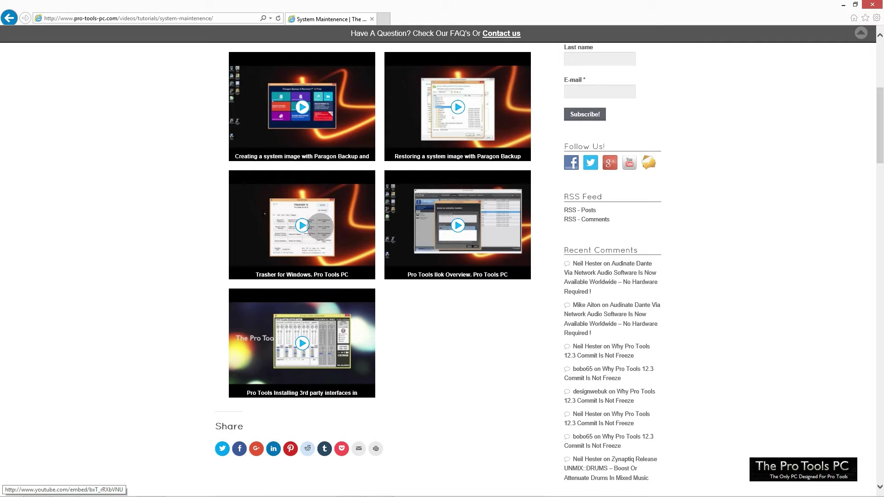
pyautogui.scroll(6, 300, 234)
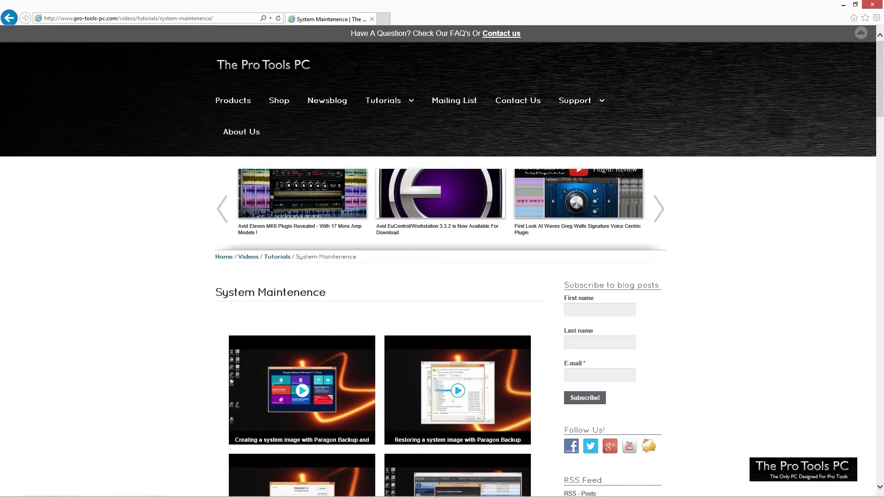
pyautogui.click(338, 102)
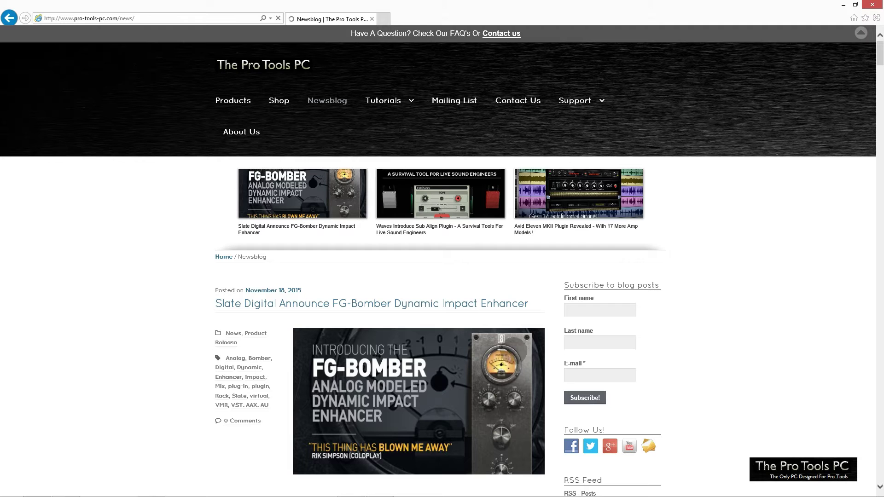
pyautogui.scroll(-7, 582, 258)
pyautogui.scroll(4, 561, 235)
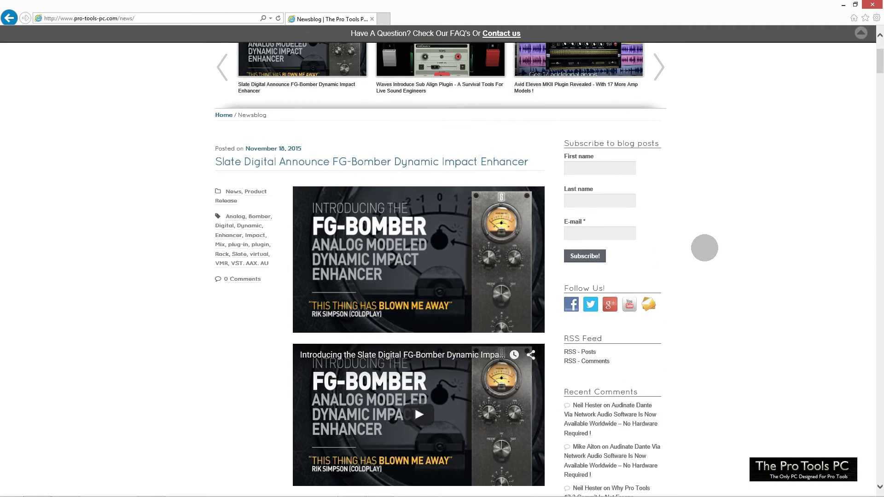
pyautogui.scroll(3, 705, 248)
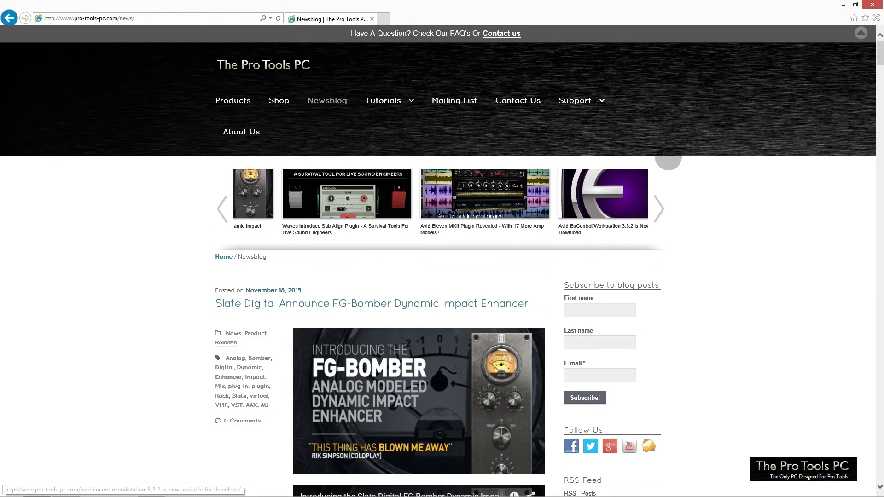
# Step: Return to TRASHER 12 and run Restore\Create Track Preset Folder from its 12-2. options
pyautogui.click(844, 5)
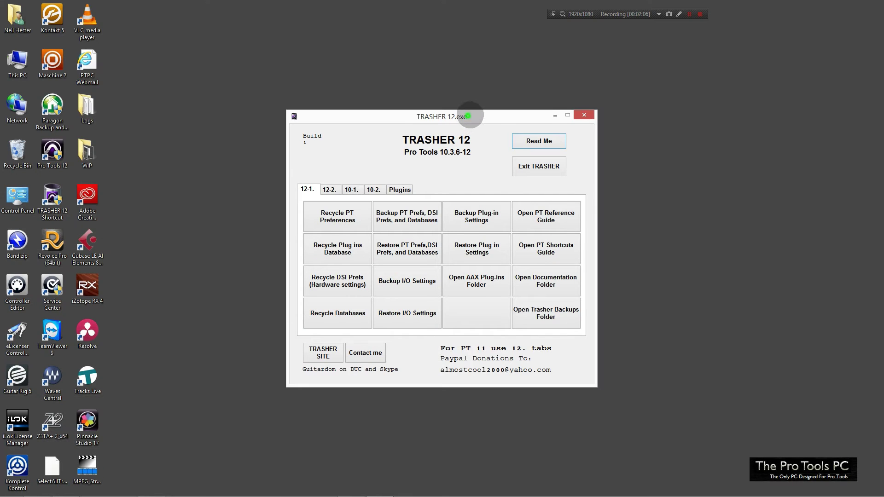
pyautogui.moveTo(469, 115); pyautogui.dragTo(487, 104)
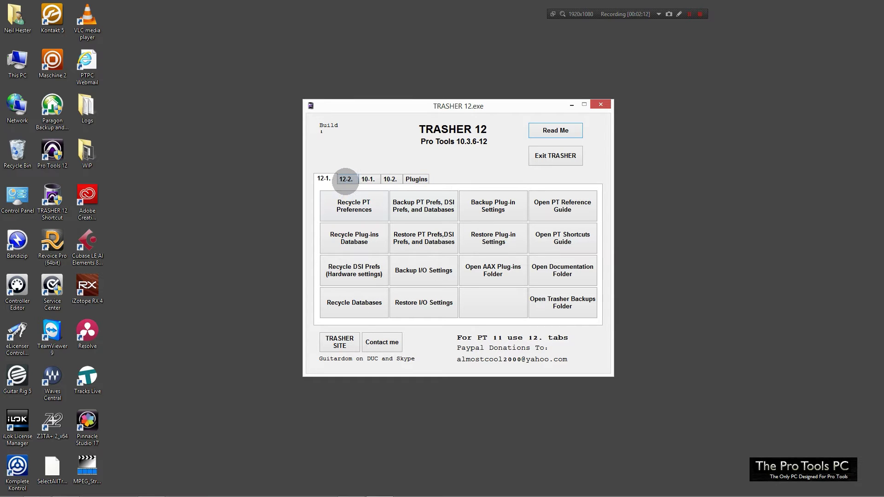
pyautogui.click(346, 180)
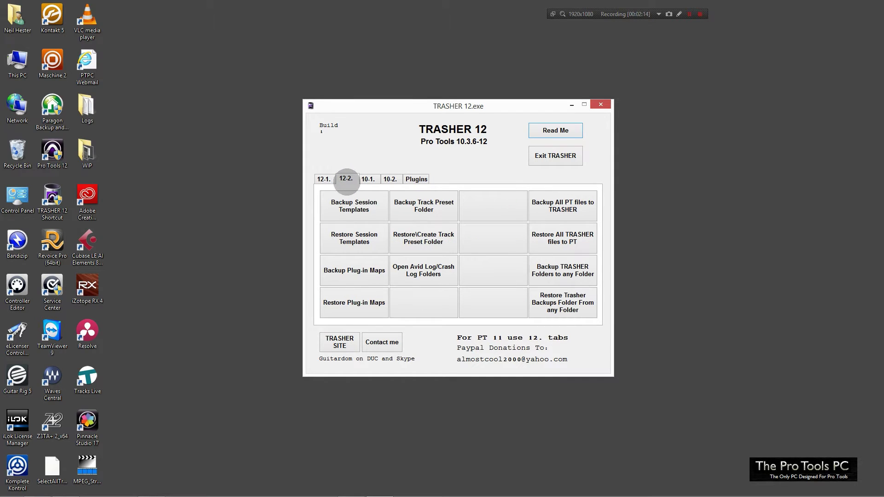
pyautogui.click(323, 178)
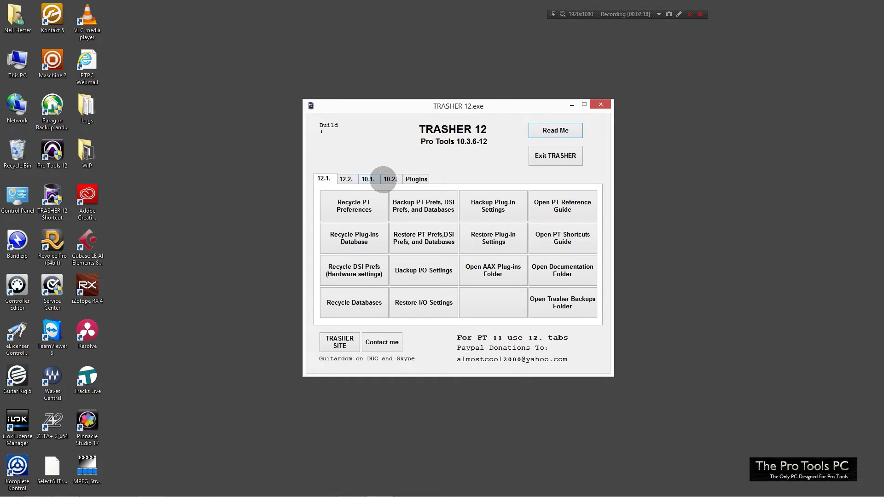
pyautogui.click(348, 179)
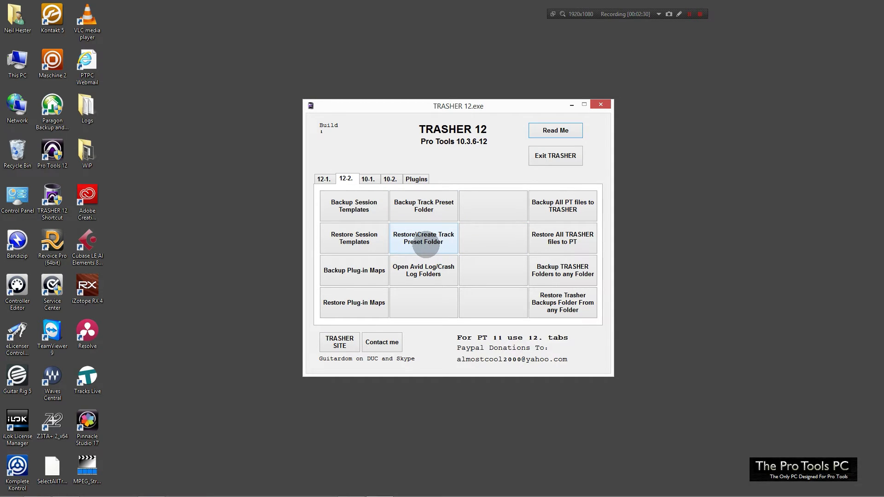
pyautogui.click(418, 238)
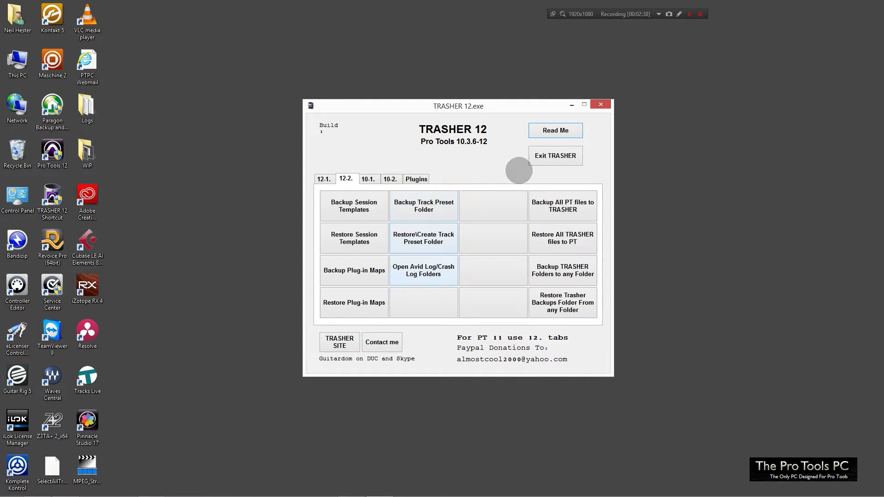
# Step: Close TRASHER 12 and open the Windows 8.1 (C:) drive in File Explorer
pyautogui.click(600, 105)
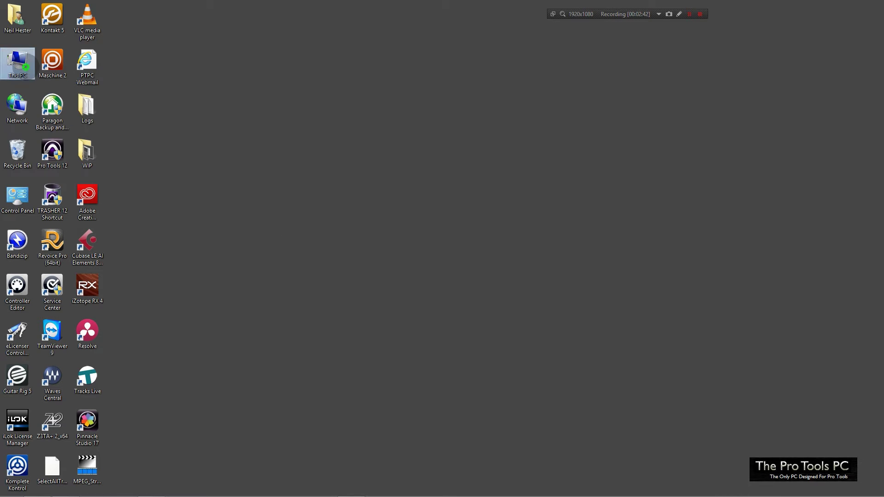
pyautogui.doubleClick(17, 62)
pyautogui.moveTo(490, 131); pyautogui.dragTo(389, 80)
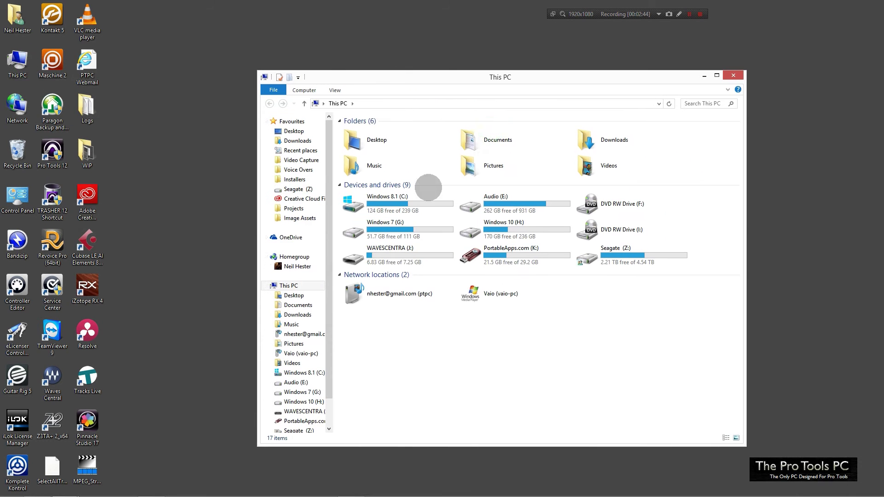
pyautogui.click(489, 291)
pyautogui.doubleClick(390, 202)
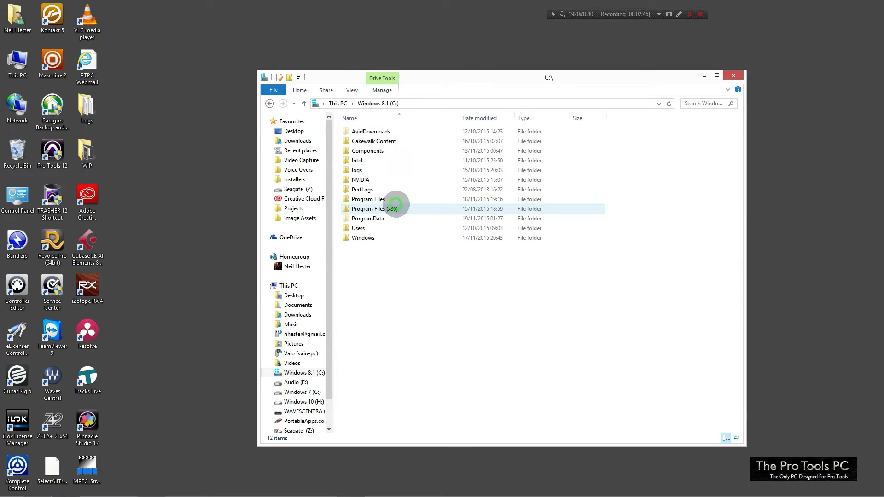
pyautogui.click(269, 103)
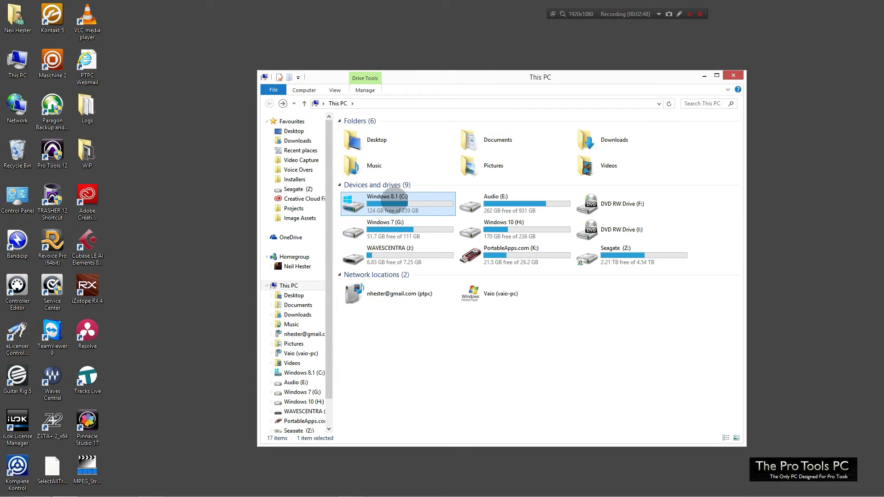
pyautogui.doubleClick(395, 201)
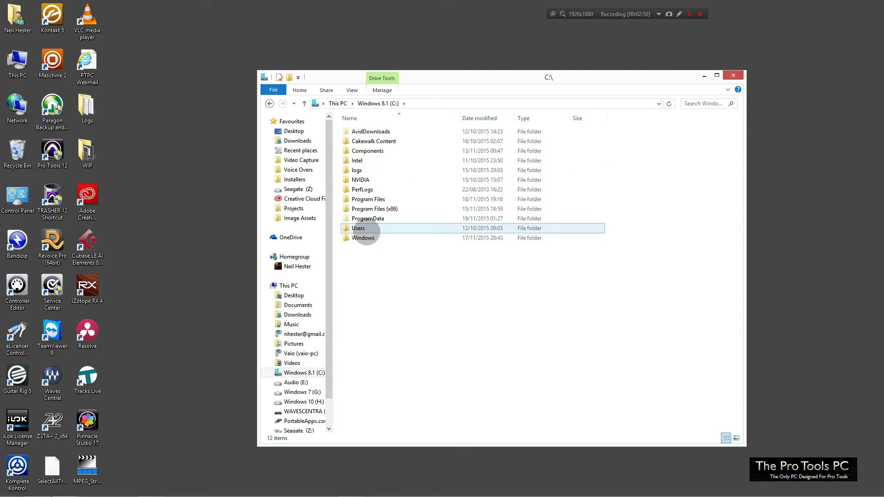
# Step: Navigate through Users, the home folder and Documents\Pro Tools to open Track Presets
pyautogui.doubleClick(366, 228)
pyautogui.click(364, 160)
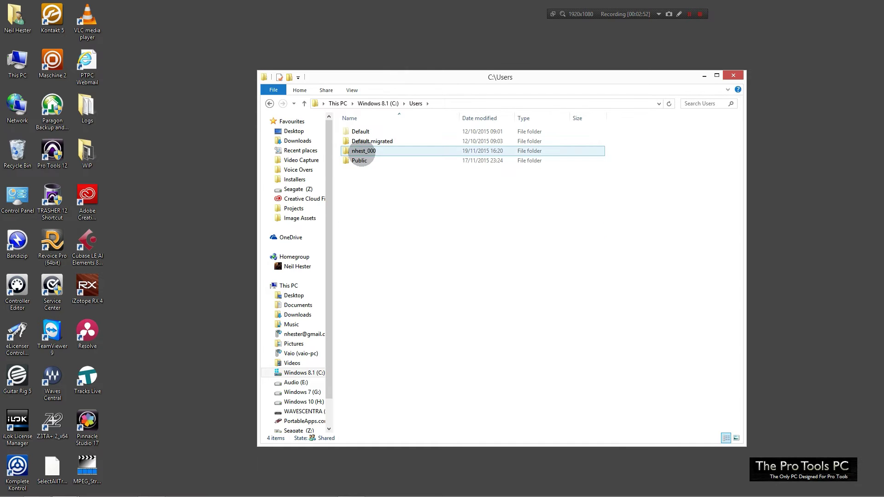
pyautogui.doubleClick(364, 150)
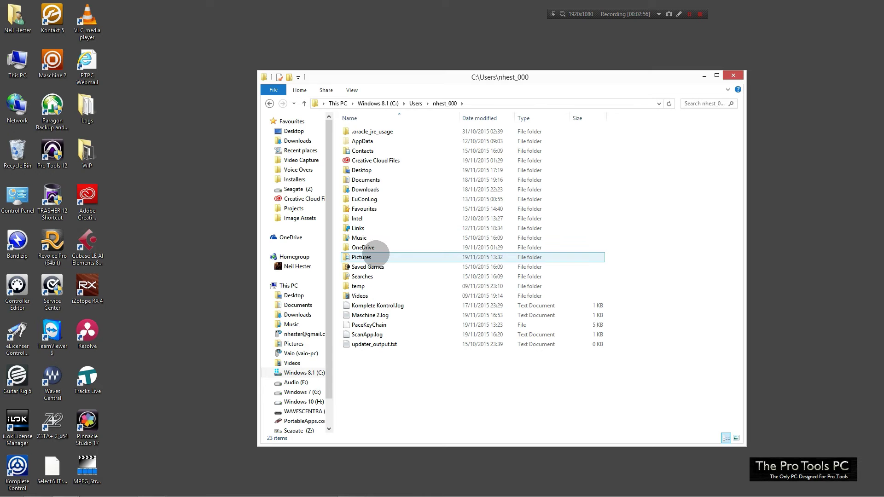
pyautogui.doubleClick(365, 180)
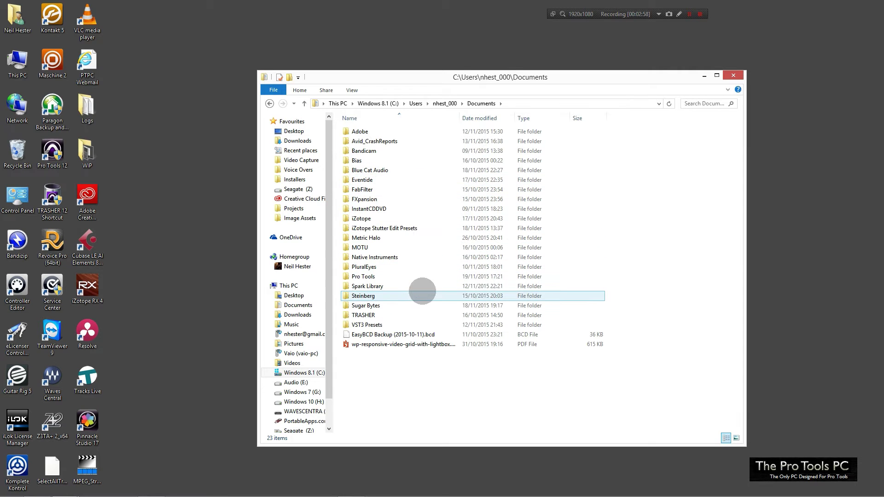
pyautogui.click(735, 74)
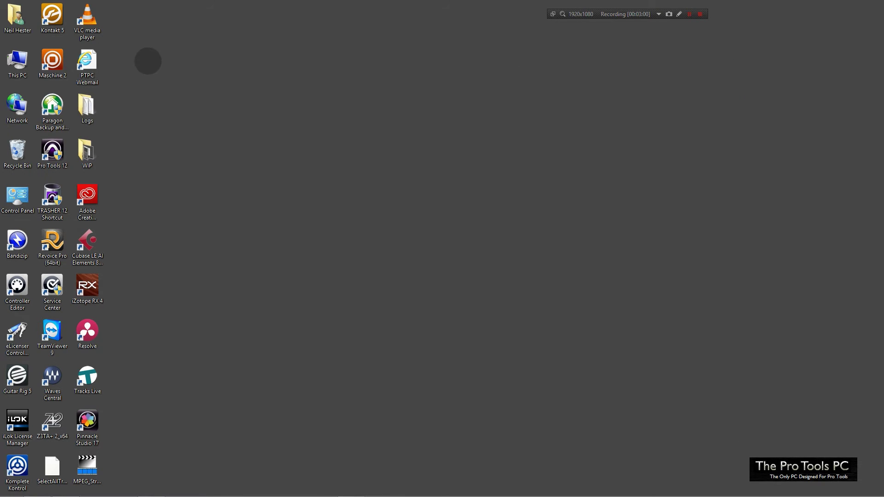
pyautogui.doubleClick(16, 19)
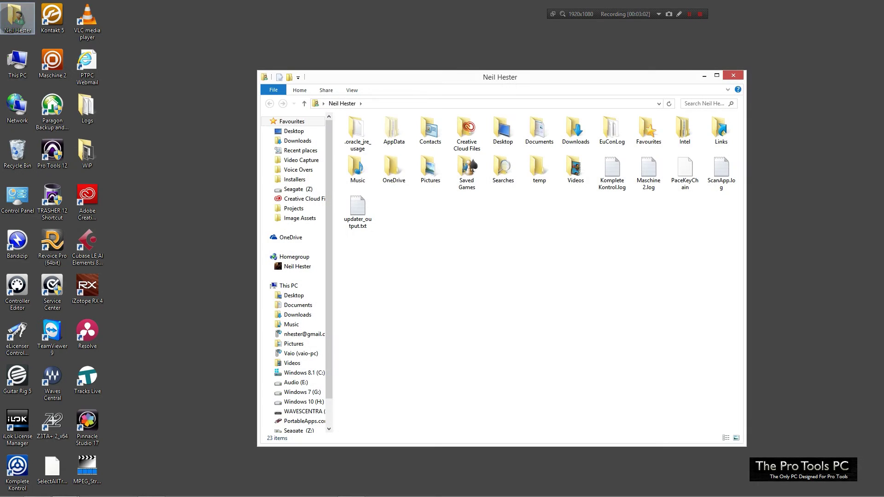
pyautogui.doubleClick(537, 130)
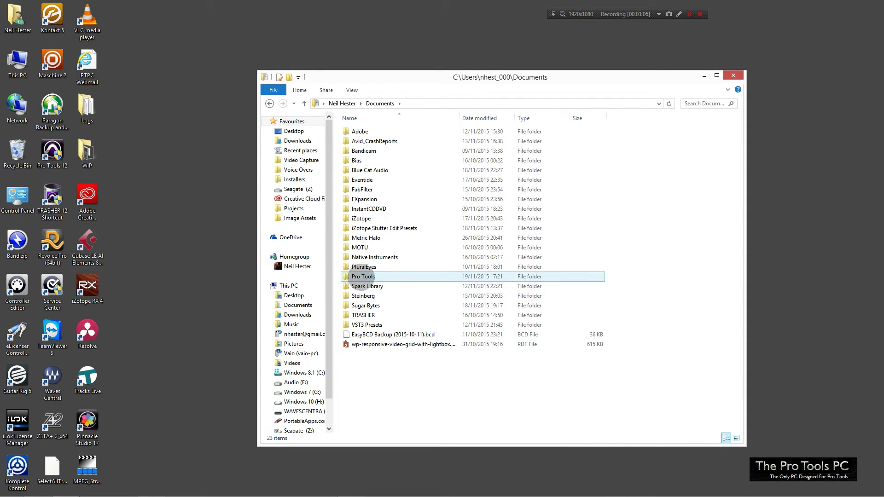
pyautogui.doubleClick(364, 276)
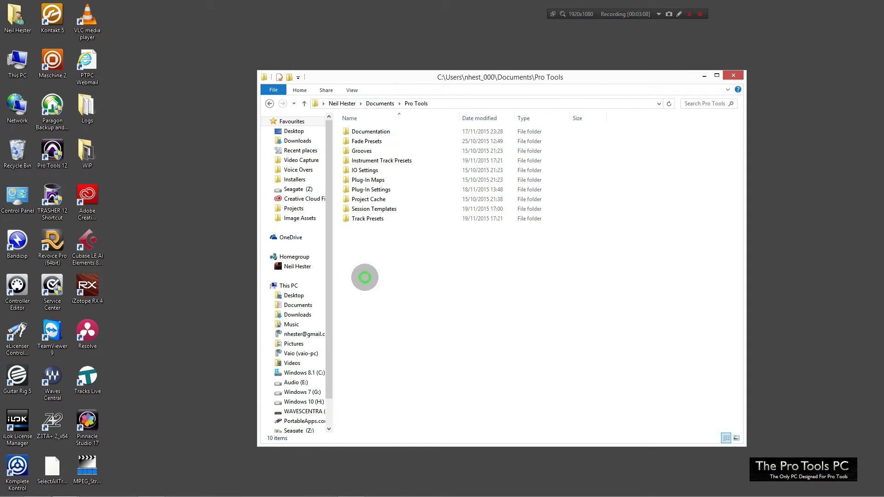
pyautogui.click(355, 219)
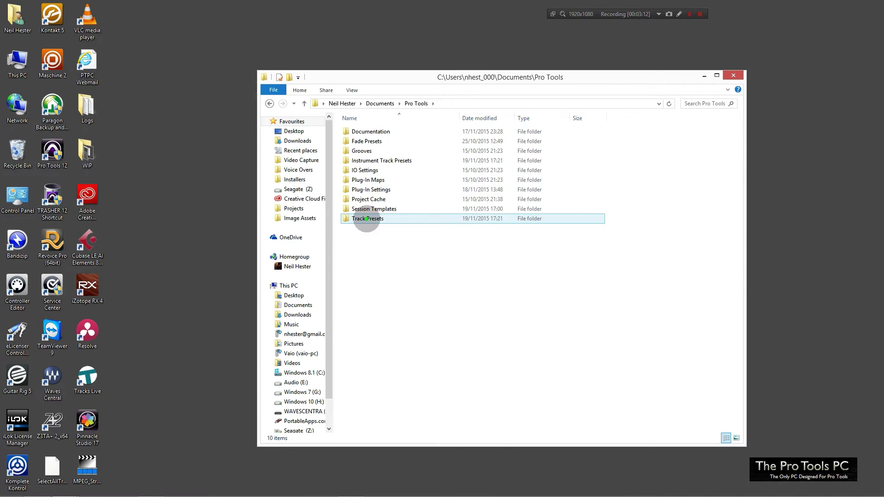
pyautogui.doubleClick(366, 219)
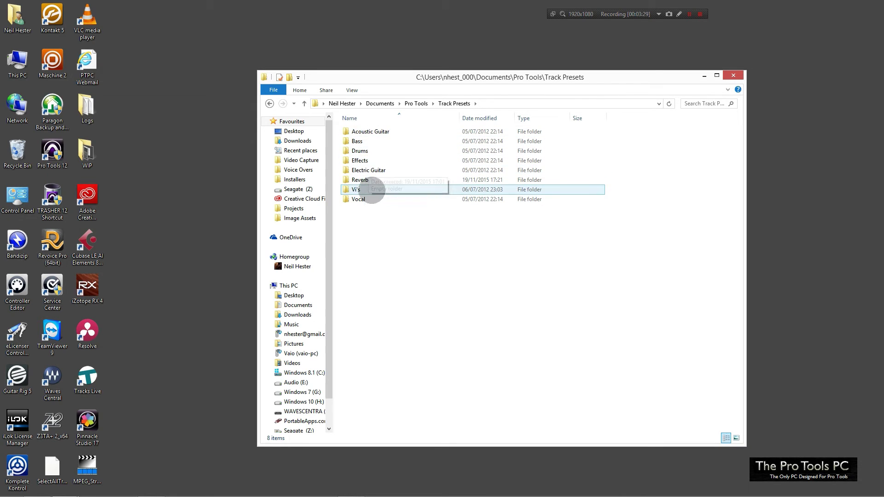
# Step: In New Tracks, set up one Stereo track from the Vi's category's Kontakt 16 Channel preset
pyautogui.click(350, 488)
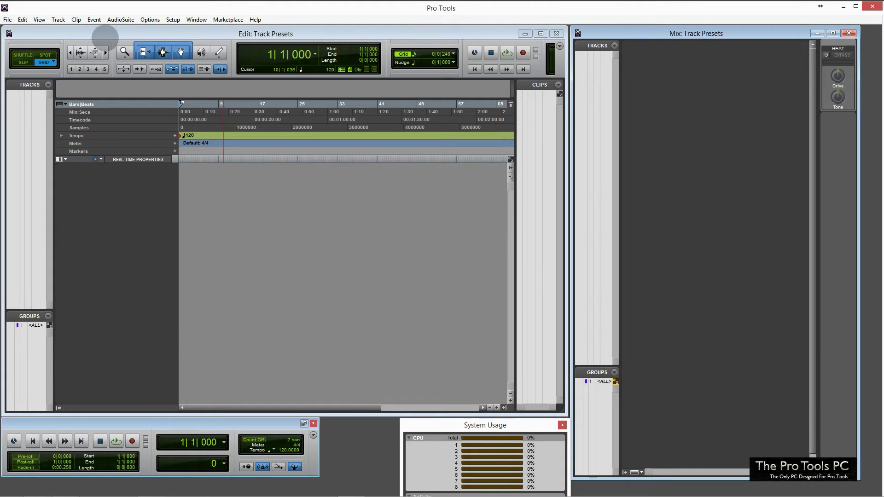
pyautogui.click(57, 20)
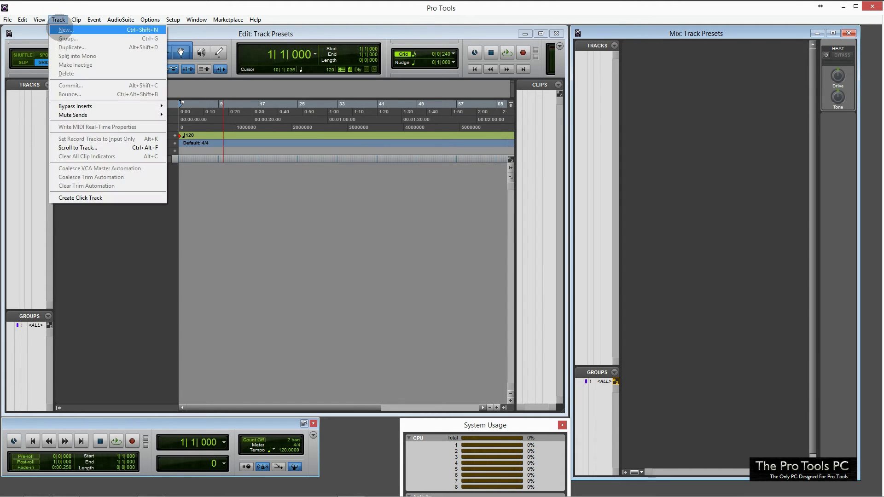
pyautogui.click(62, 29)
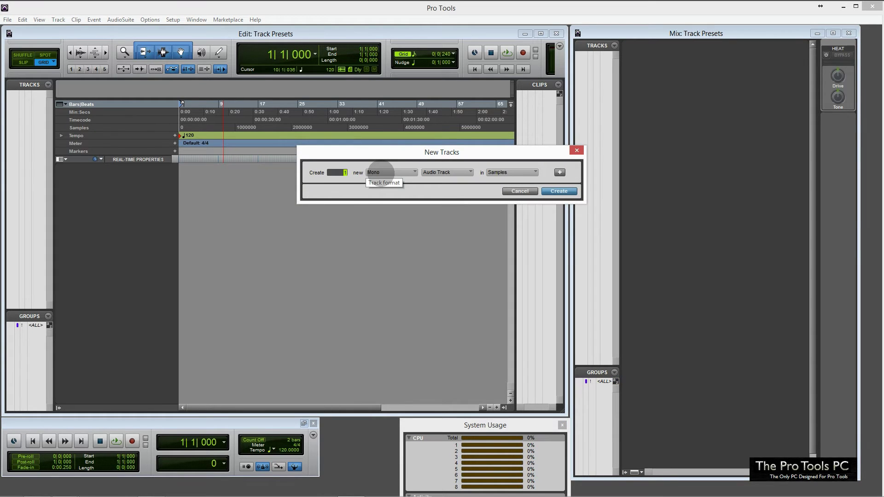
pyautogui.click(380, 173)
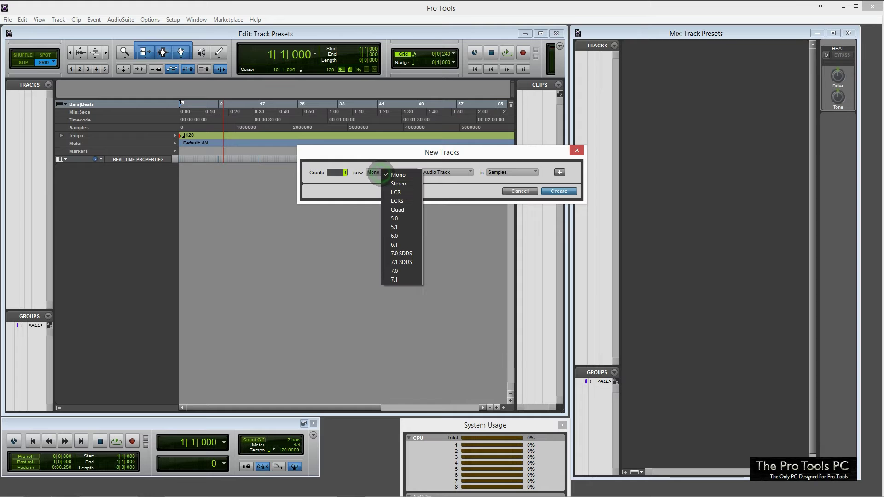
pyautogui.click(398, 184)
pyautogui.click(437, 173)
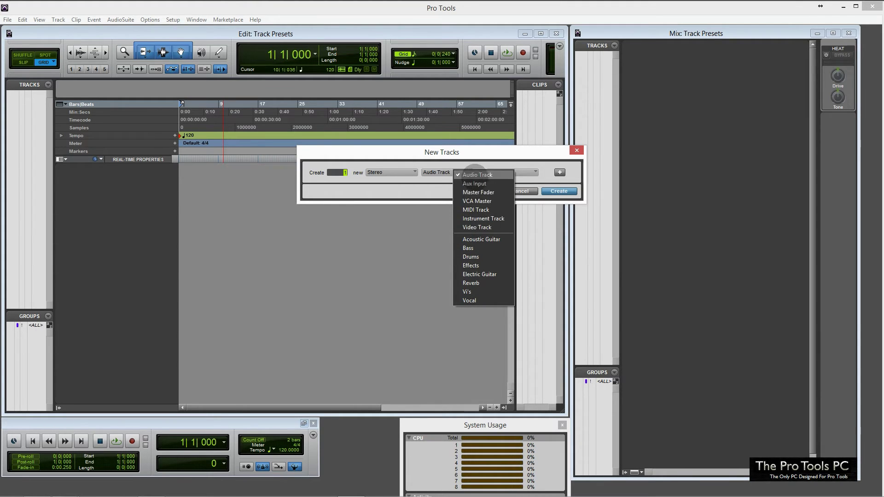
pyautogui.click(483, 218)
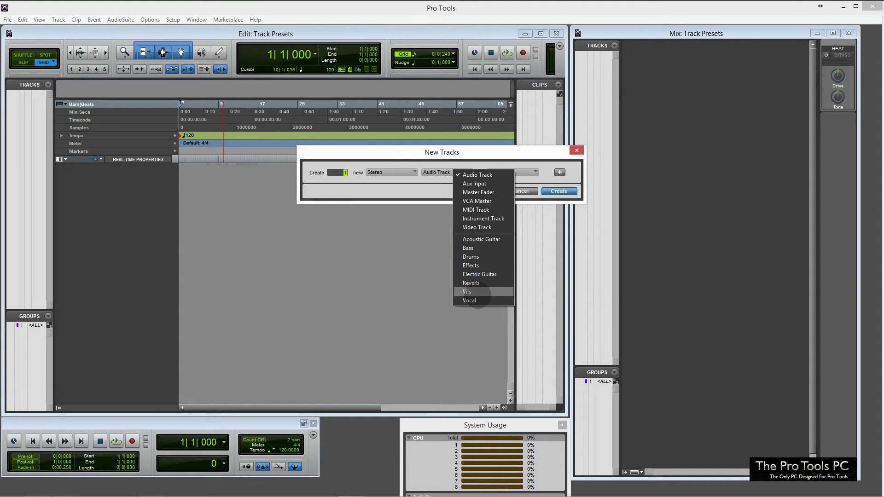
pyautogui.click(469, 292)
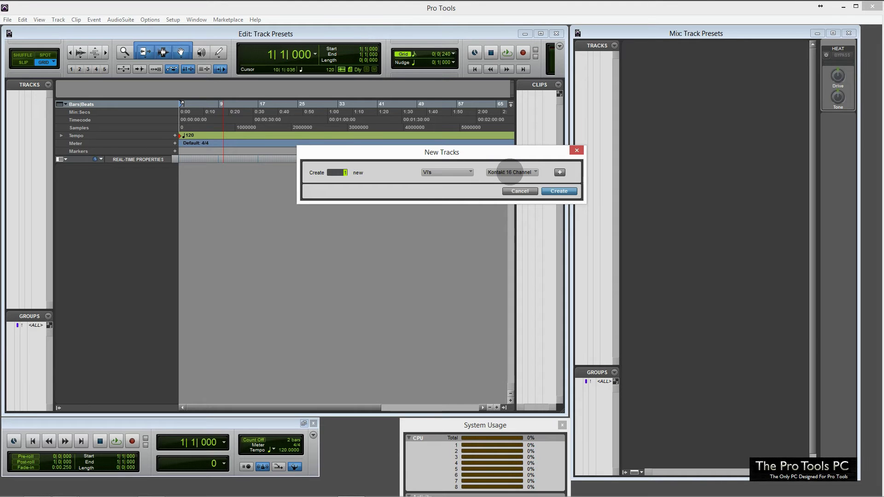
pyautogui.click(510, 172)
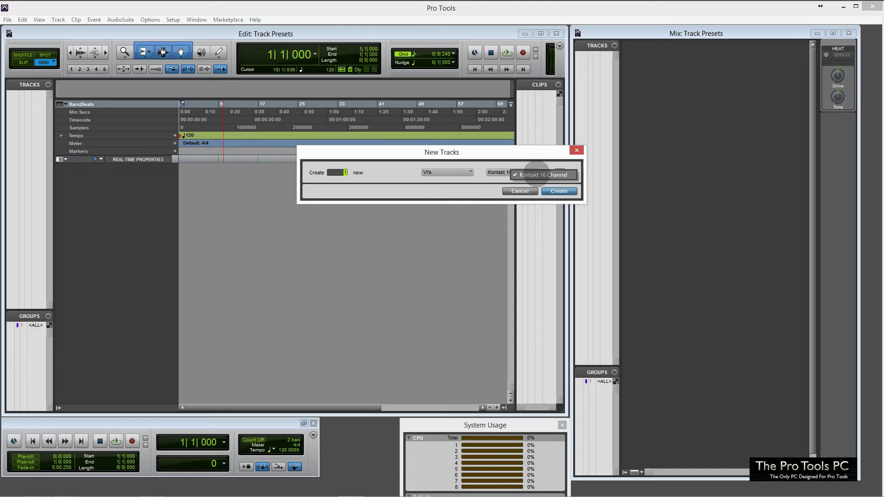
pyautogui.click(533, 175)
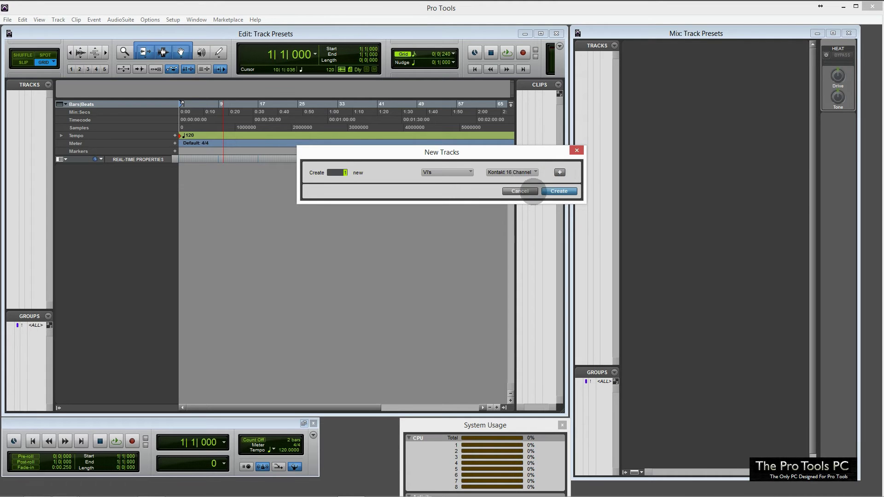
# Step: Create the Kontakt 16 Channel preset tracks and open Kontakt on the first Mix strip
pyautogui.click(552, 190)
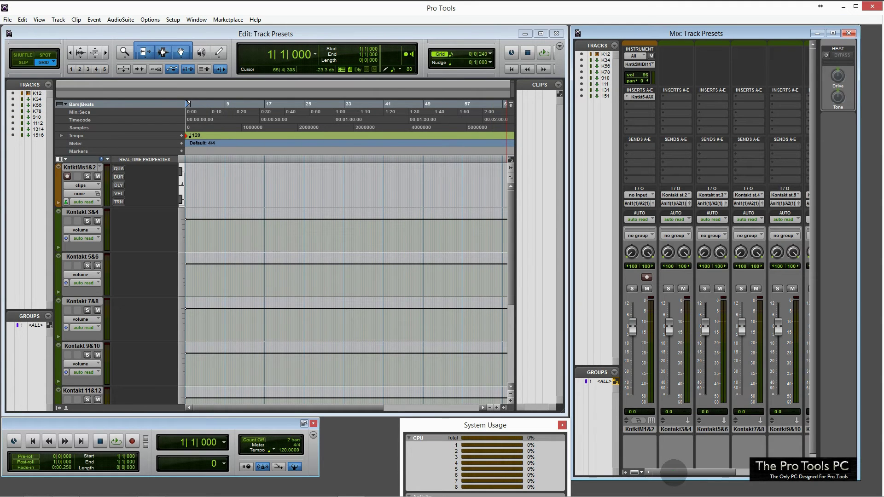
pyautogui.moveTo(673, 472); pyautogui.dragTo(654, 472)
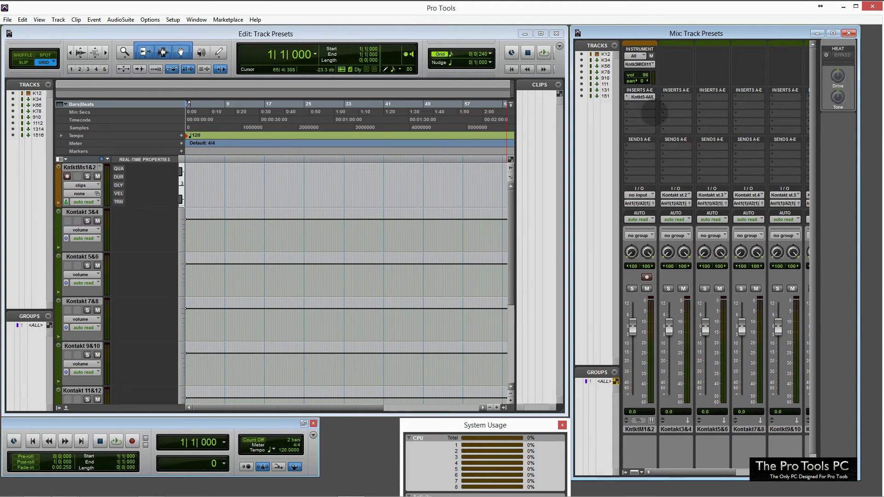
pyautogui.click(642, 97)
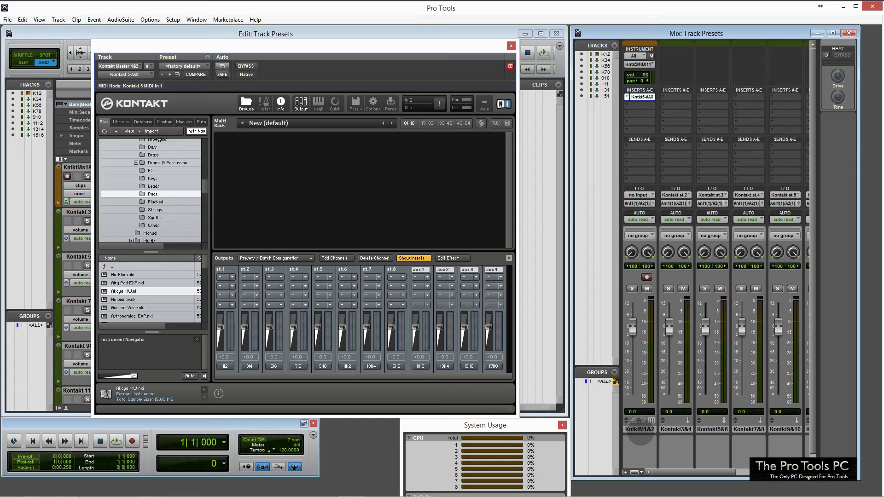
pyautogui.doubleClick(640, 429)
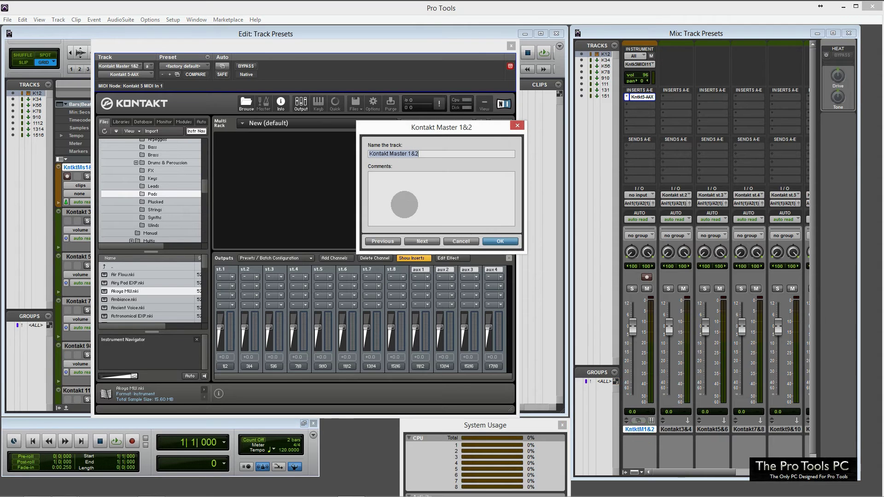
pyautogui.click(460, 241)
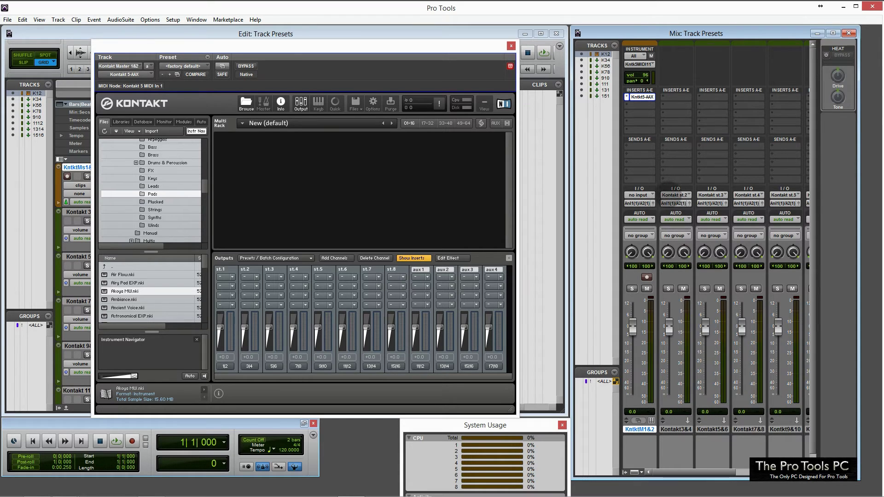
pyautogui.click(675, 195)
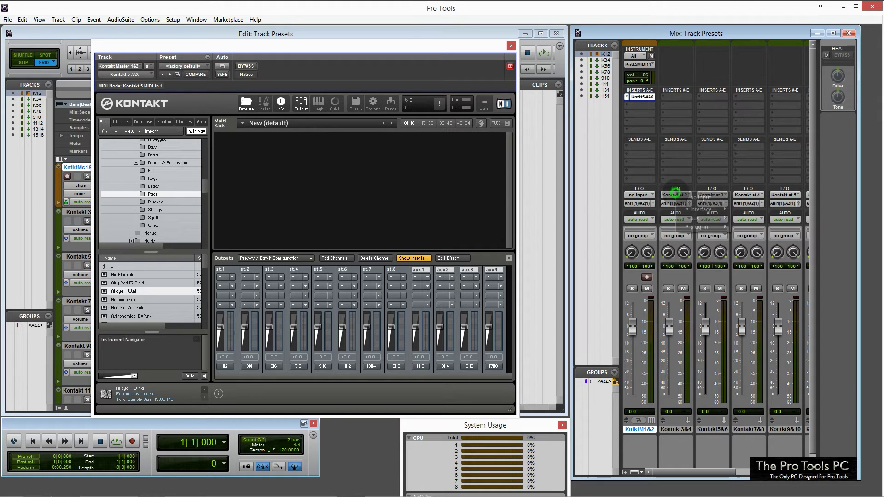
pyautogui.moveTo(700, 227)
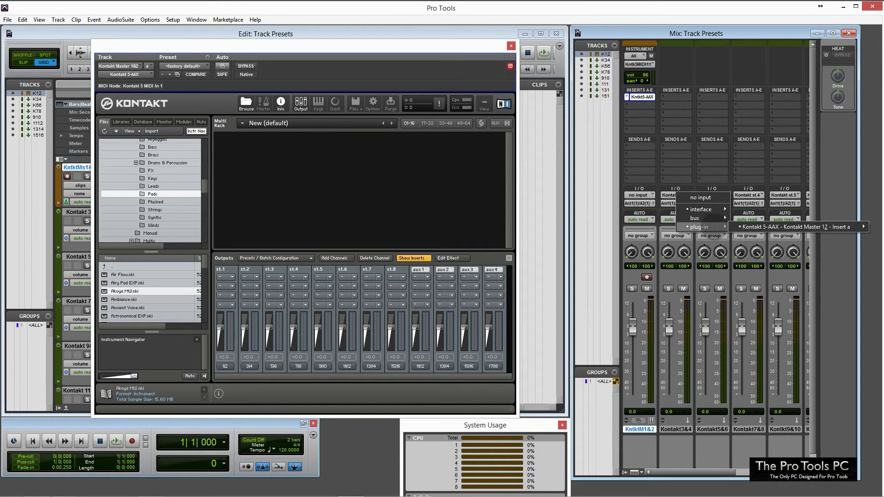
pyautogui.moveTo(744, 227)
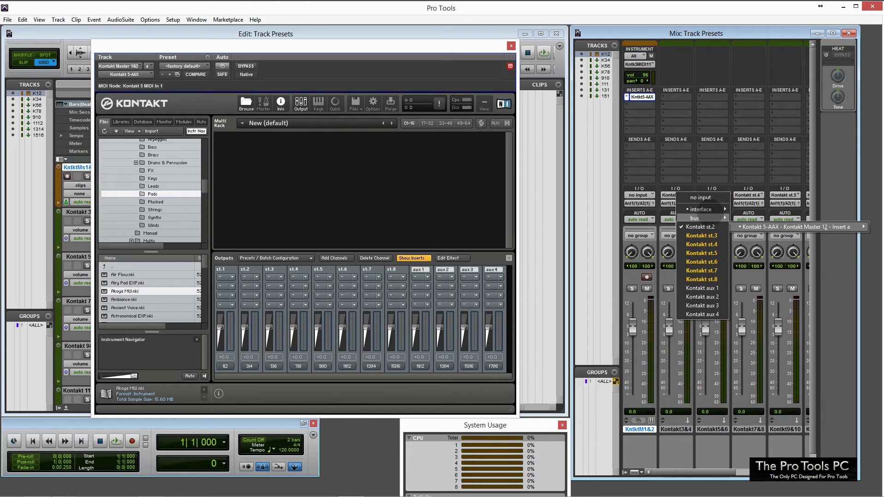
pyautogui.moveTo(701, 209)
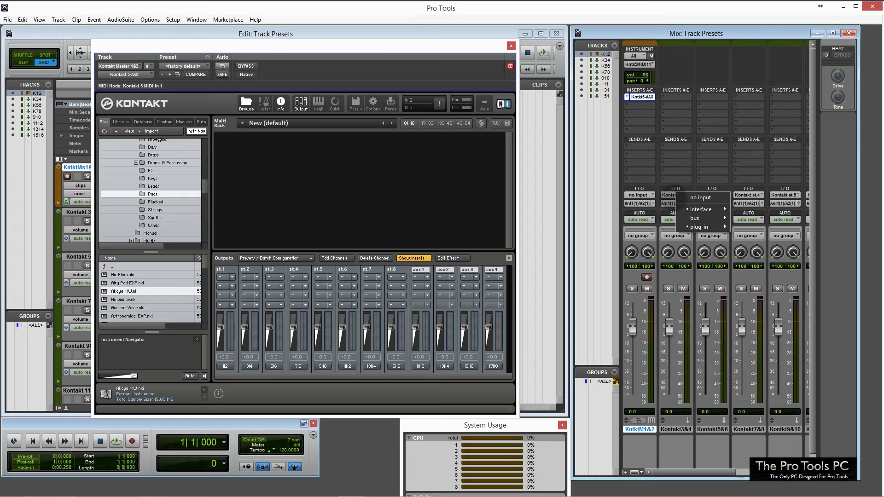
pyautogui.click(669, 195)
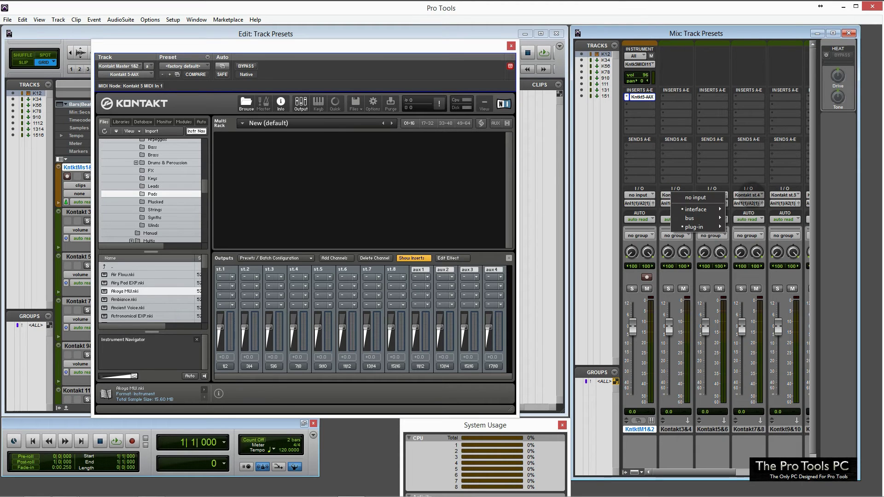
pyautogui.click(685, 275)
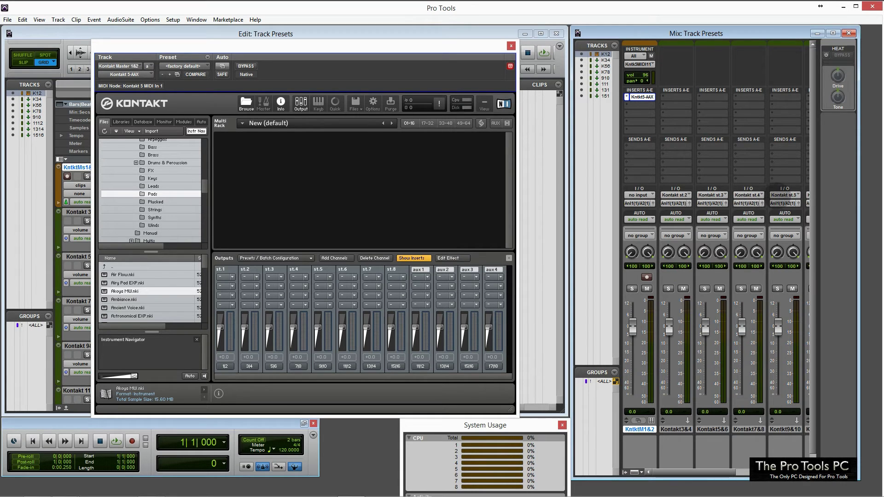
pyautogui.moveTo(726, 472); pyautogui.dragTo(742, 472)
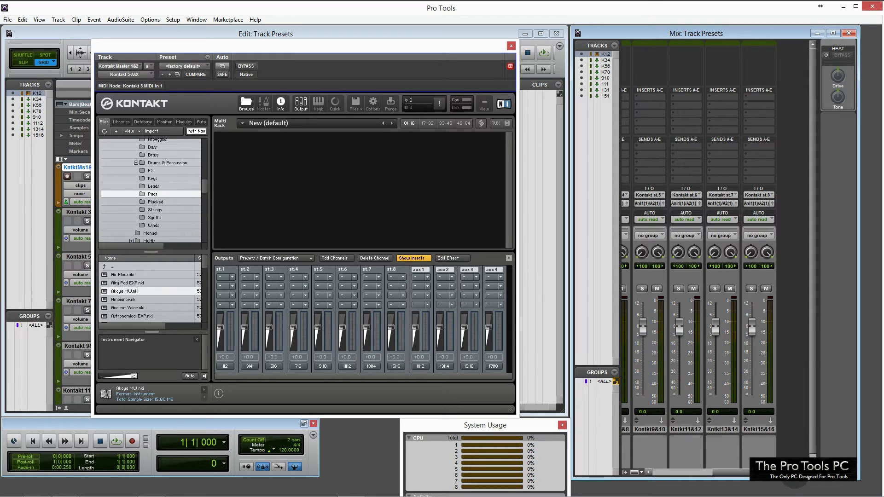
pyautogui.moveTo(737, 471); pyautogui.dragTo(705, 471)
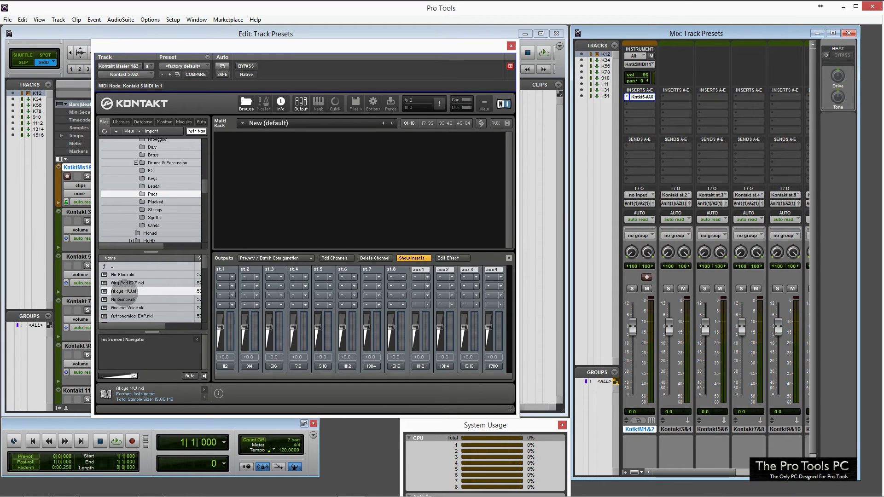
# Step: Load Akoya MW into Kontakt and set the track's MIDI input to Kontakt Master 12 channel 1
pyautogui.moveTo(258, 174); pyautogui.dragTo(259, 173)
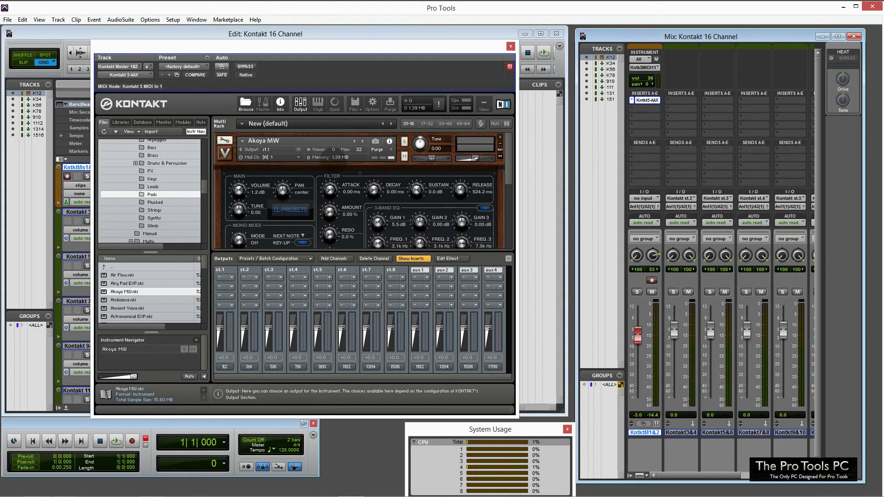
pyautogui.scroll(-2, 509, 166)
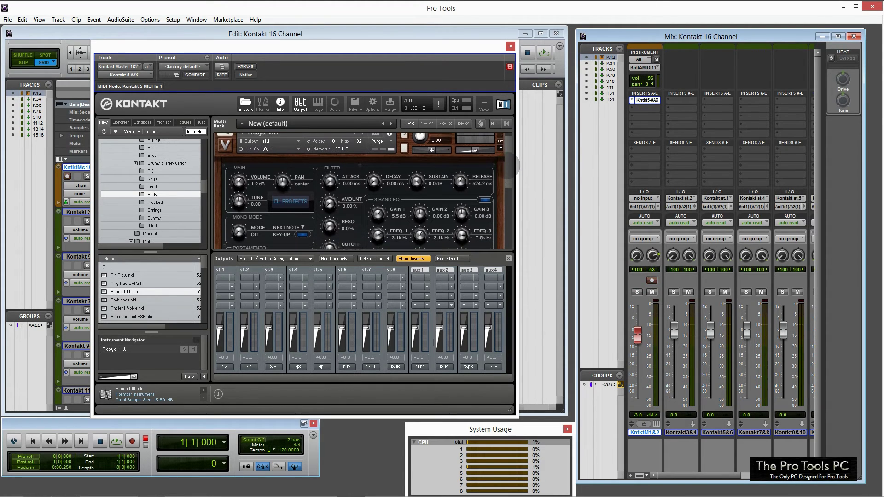
pyautogui.scroll(2, 509, 165)
pyautogui.click(645, 67)
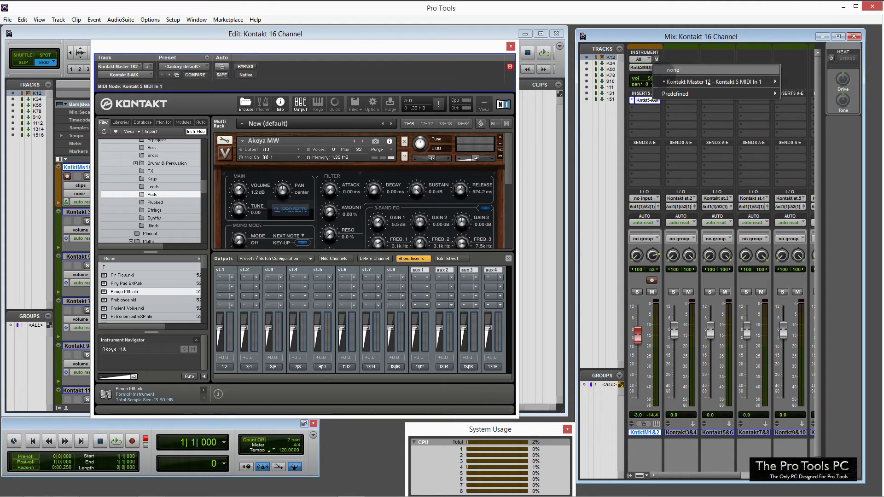
pyautogui.moveTo(750, 83)
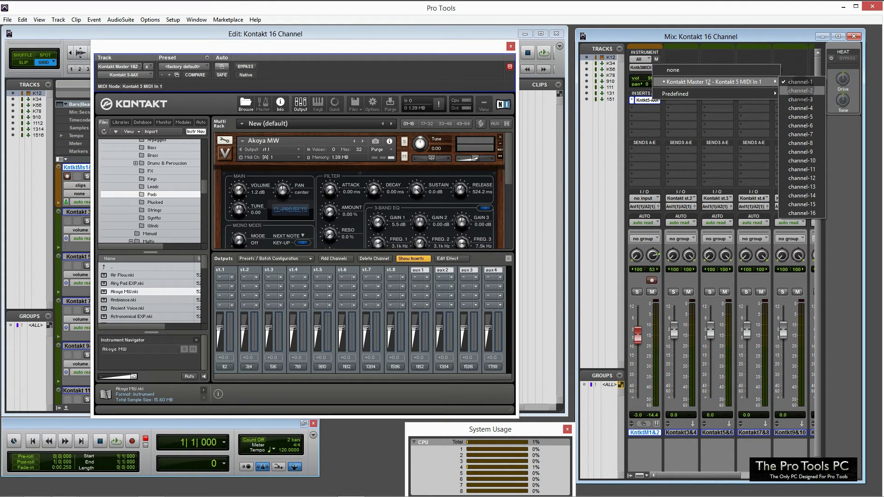
pyautogui.click(801, 82)
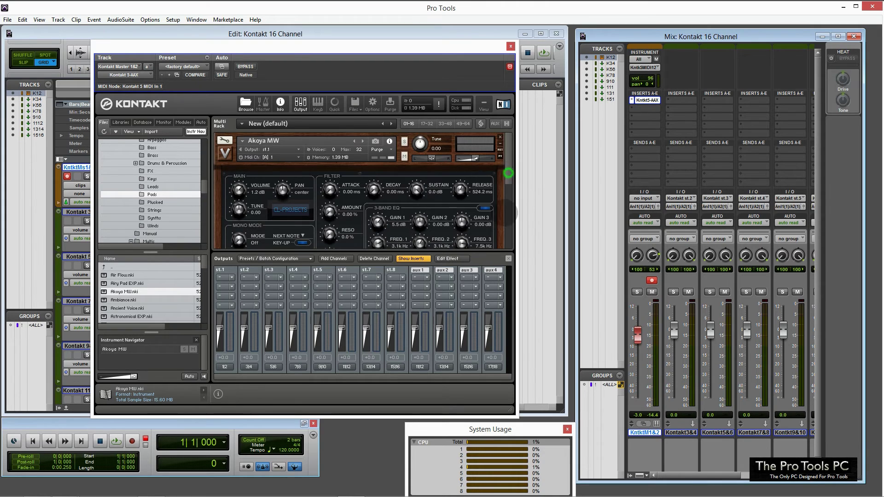
# Step: Load Ambiance.nki into the Kontakt rack and change its output from st.1 to st.2
pyautogui.scroll(-3, 507, 211)
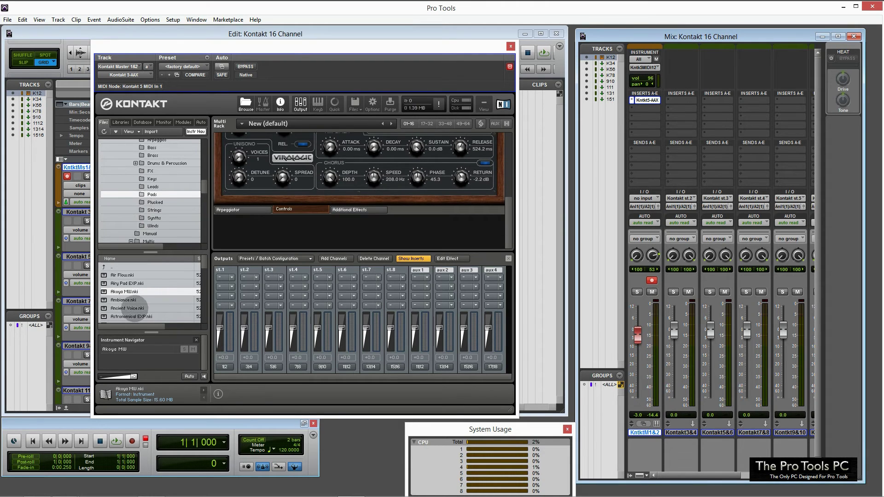
pyautogui.doubleClick(124, 300)
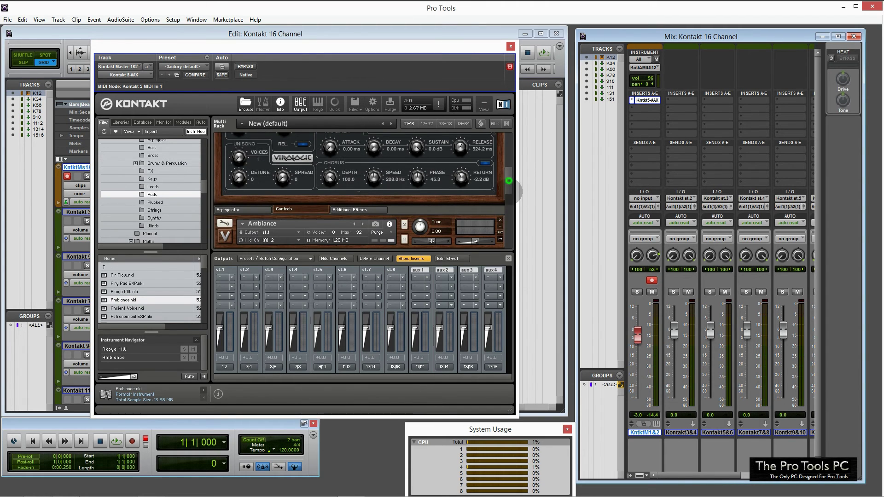
pyautogui.scroll(-3, 509, 182)
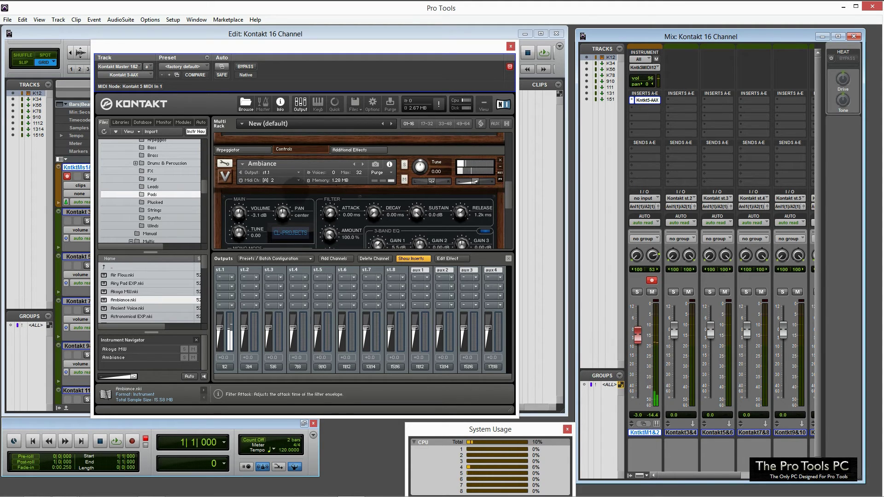
pyautogui.click(290, 172)
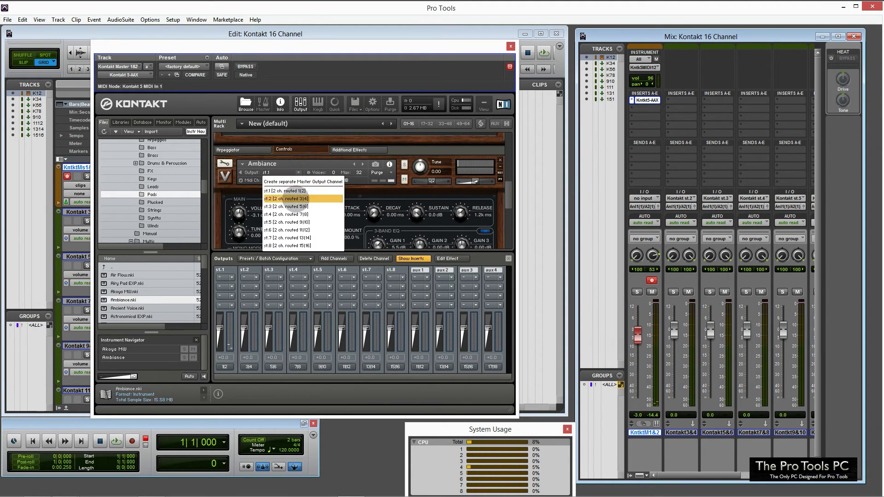
pyautogui.click(282, 189)
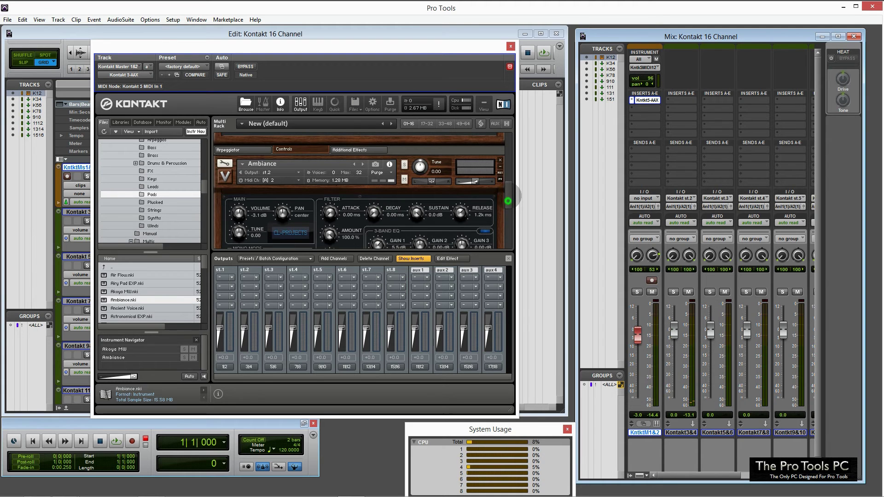
pyautogui.moveTo(509, 197); pyautogui.dragTo(490, 241)
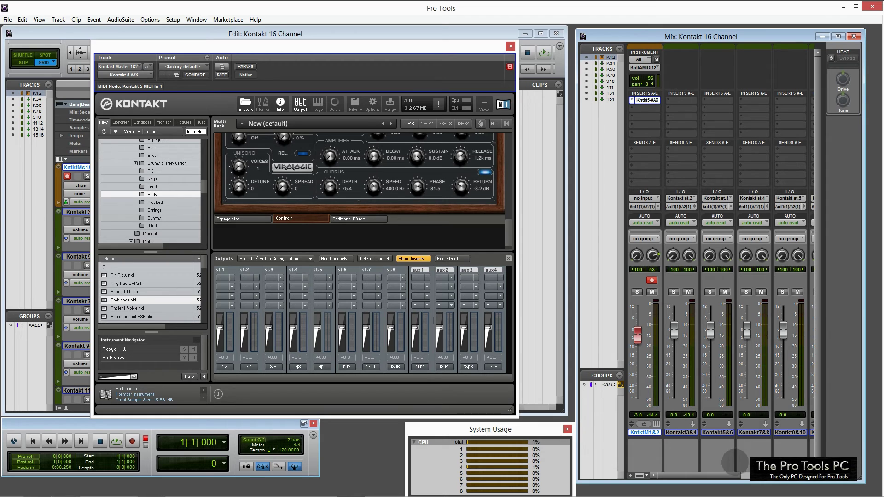
pyautogui.moveTo(711, 476)
pyautogui.mouseDown()
pyautogui.moveTo(738, 479)
pyautogui.moveTo(706, 481)
pyautogui.mouseUp()
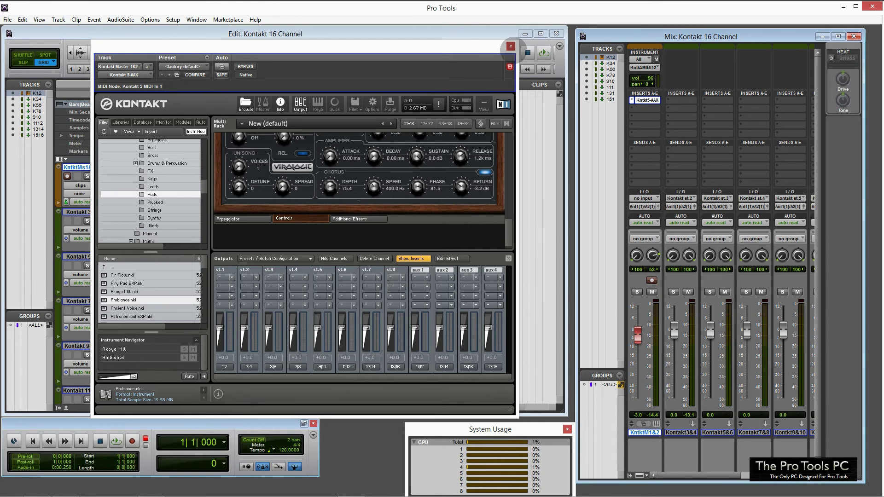
# Step: Close Kontakt, then select all tracks through Kntkt15&16 and delete them
pyautogui.click(511, 47)
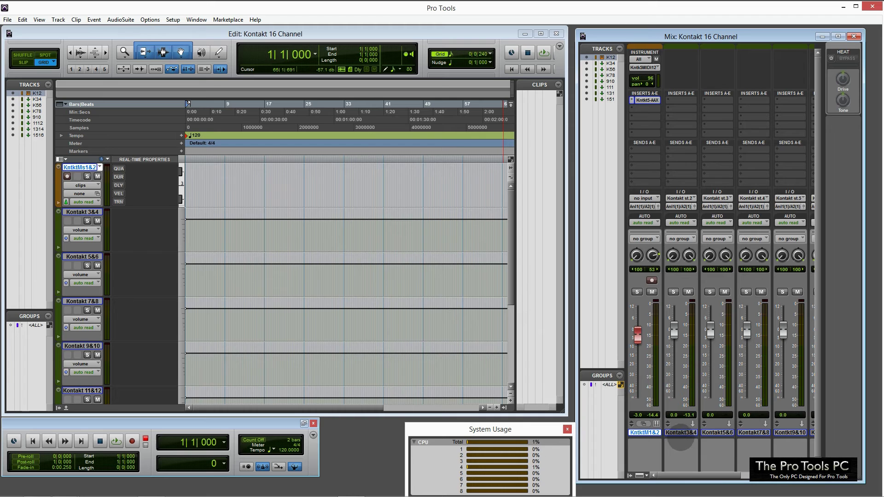
pyautogui.click(755, 475)
pyautogui.click(748, 433)
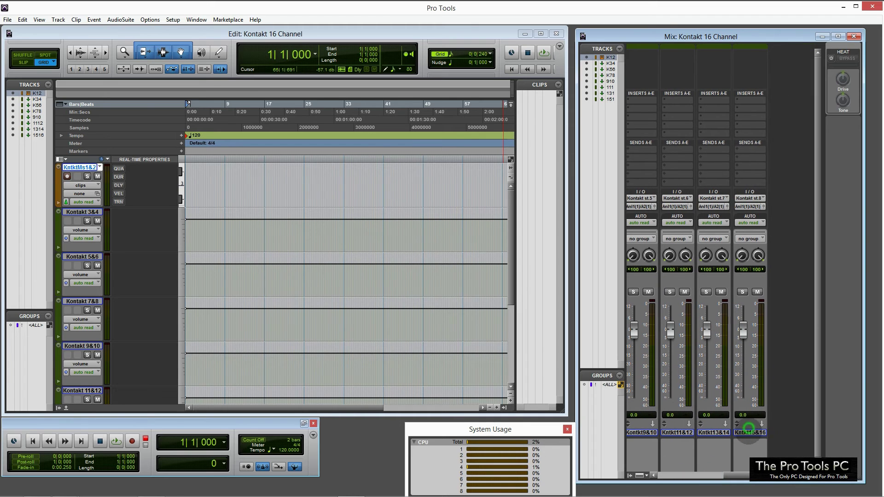
pyautogui.rightClick(748, 433)
pyautogui.click(778, 382)
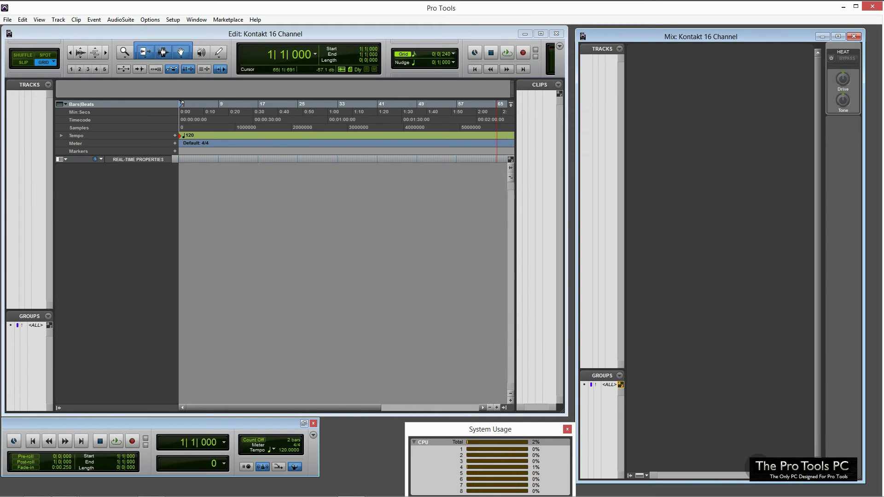
pyautogui.click(276, 238)
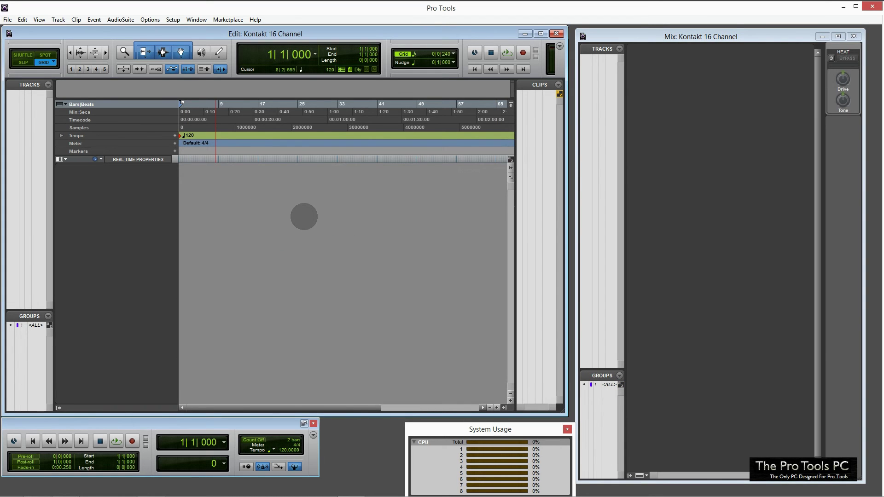
# Step: Create one new Stereo Aux Input track
pyautogui.click(8, 19)
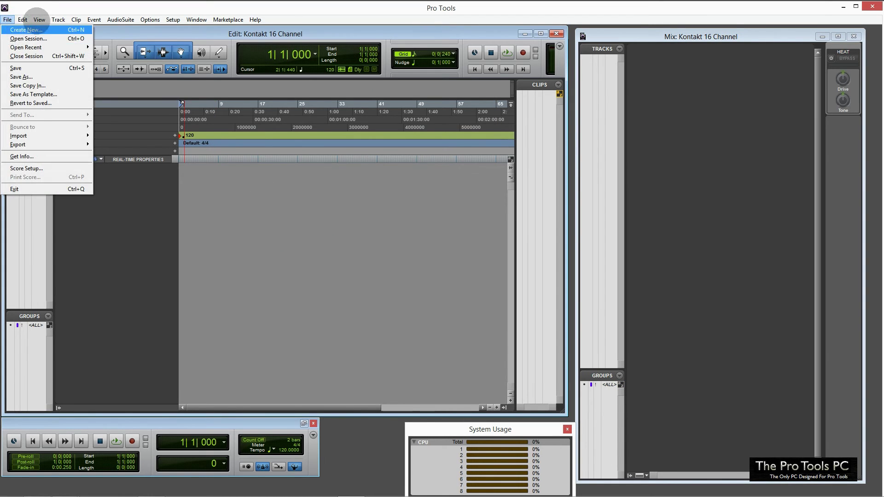
pyautogui.click(64, 29)
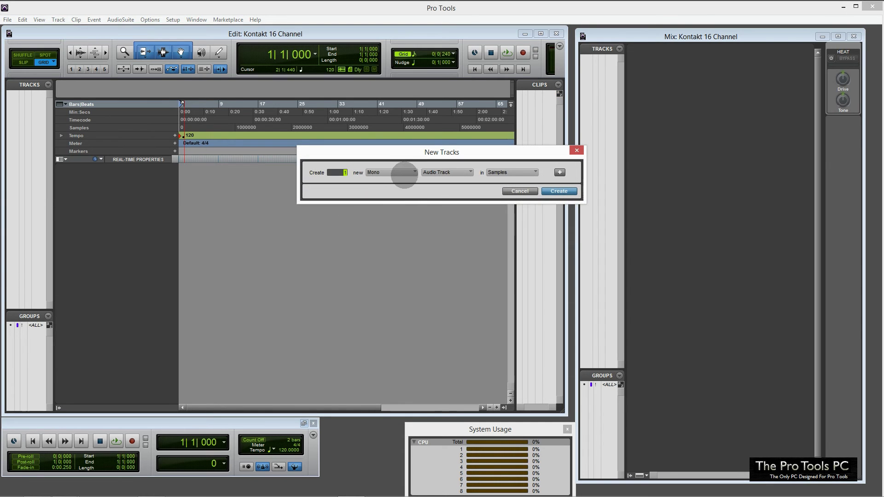
pyautogui.click(369, 172)
pyautogui.click(375, 183)
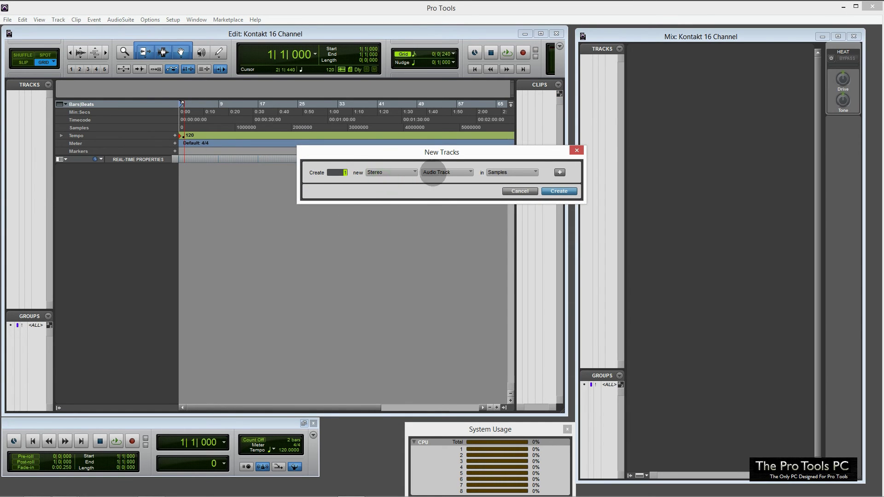
pyautogui.click(462, 173)
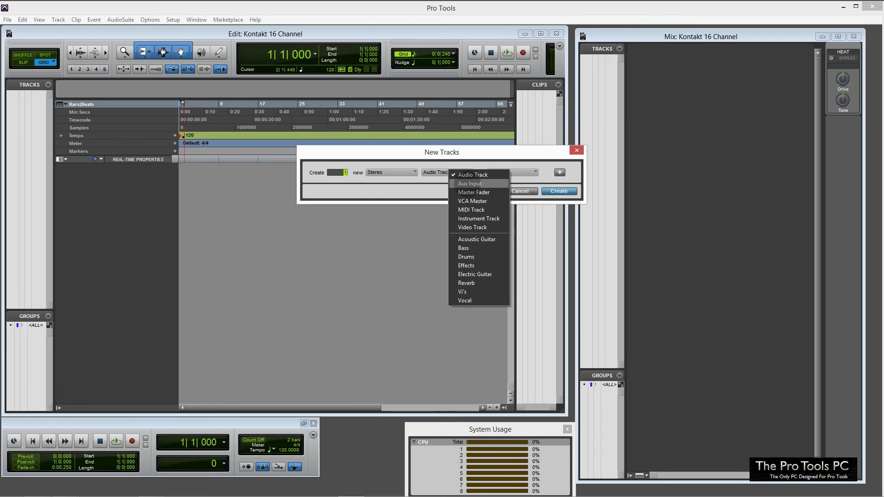
pyautogui.click(453, 182)
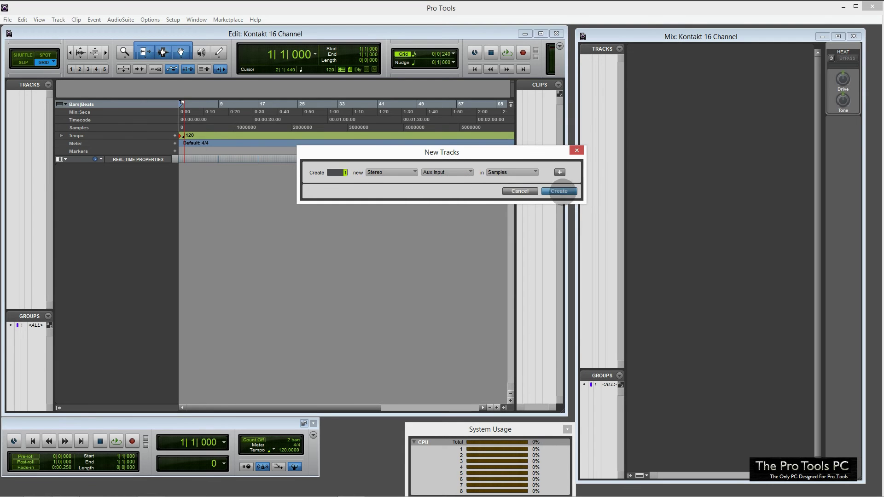
pyautogui.click(559, 192)
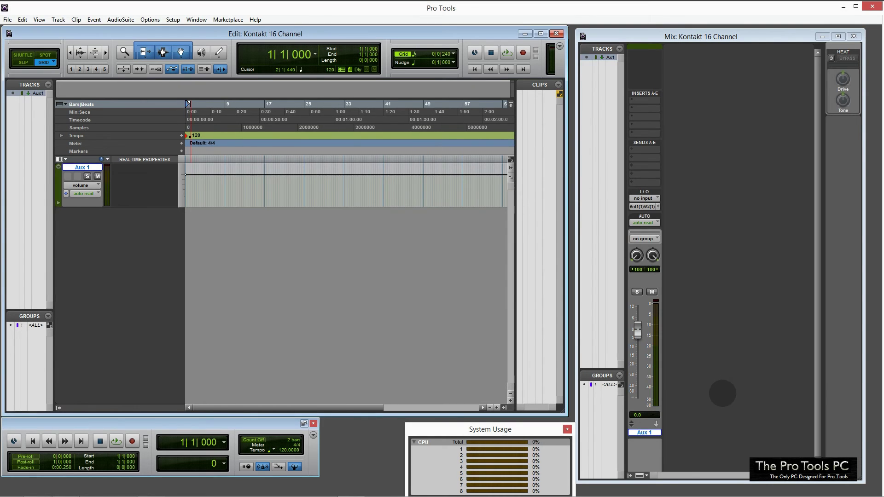
# Step: Rename the Aux 1 track to Dverb Reverb by typing 'Dverb' into its name
pyautogui.doubleClick(644, 433)
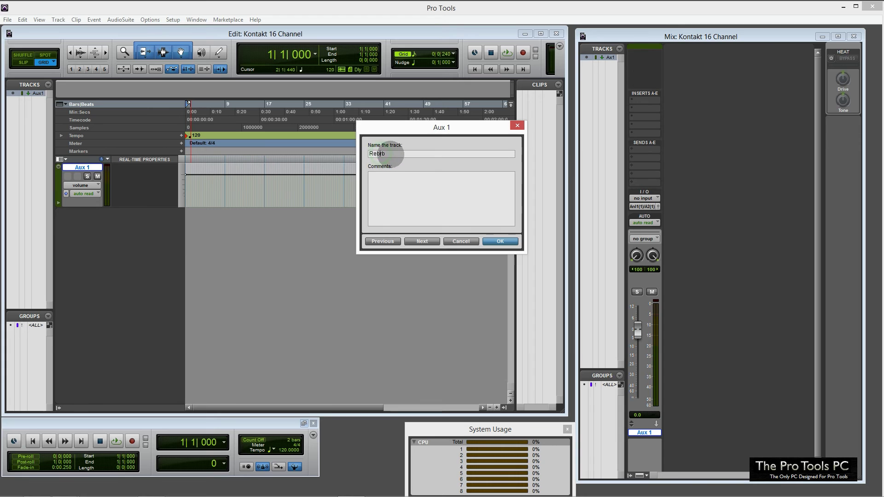
pyautogui.moveTo(374, 154); pyautogui.dragTo(405, 170)
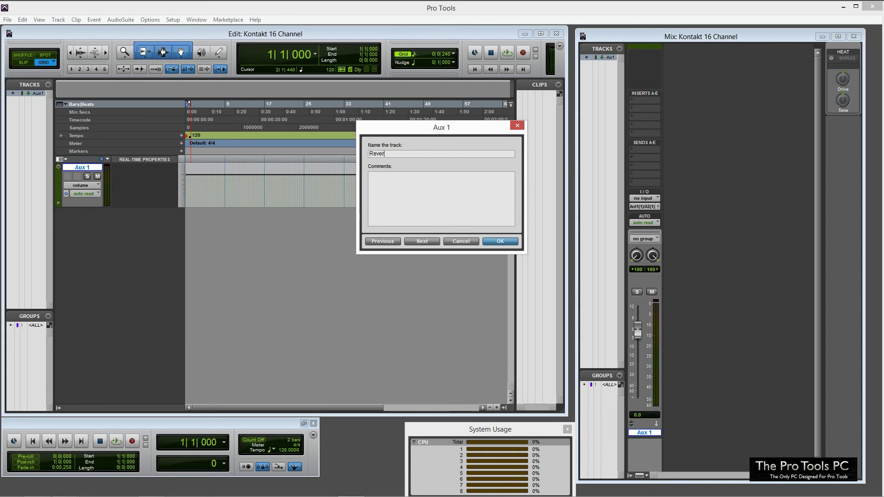
pyautogui.click(509, 242)
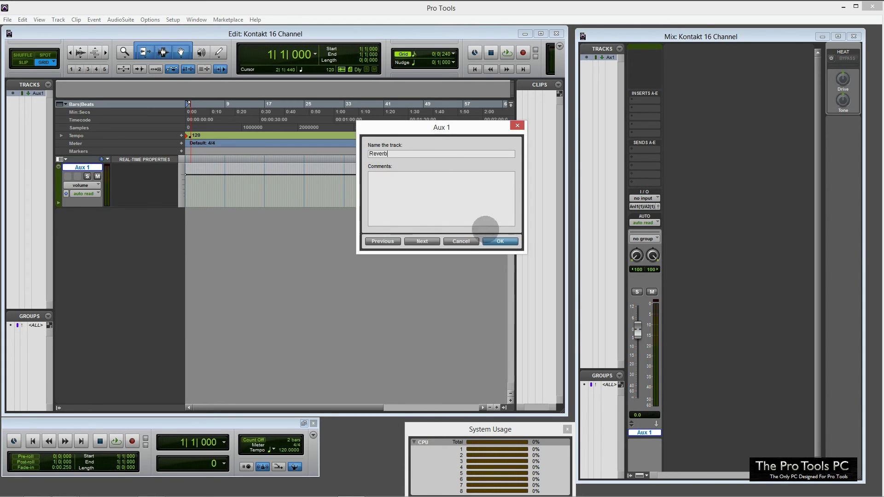
pyautogui.click(377, 154)
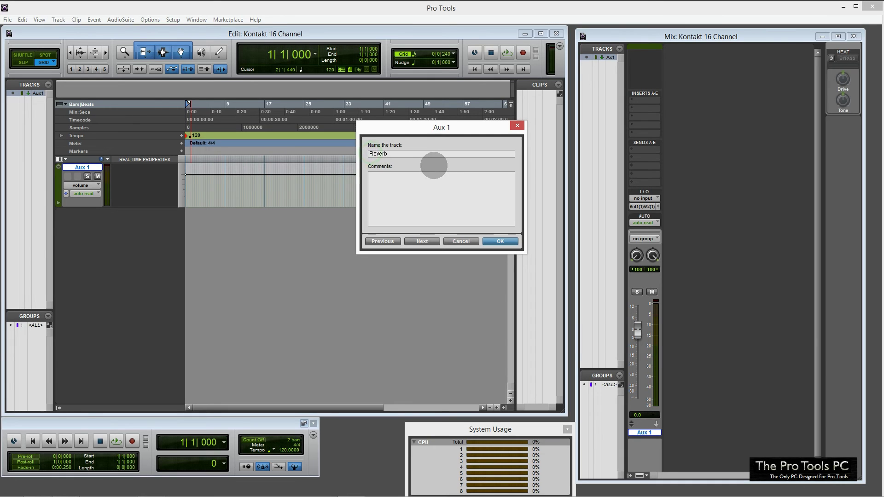
pyautogui.click(374, 154)
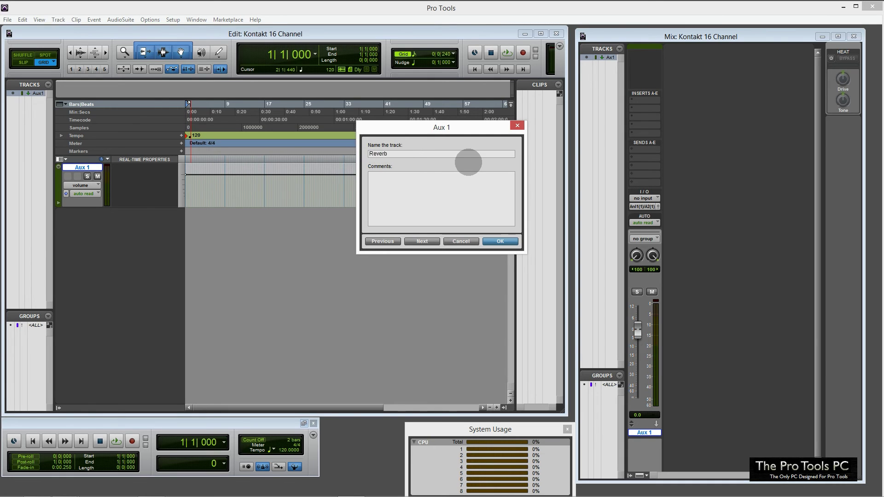
pyautogui.write('Dv')
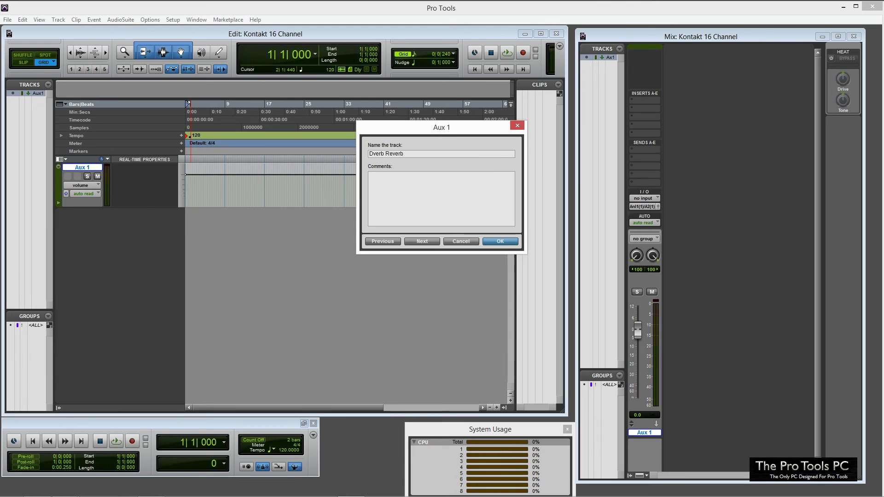
pyautogui.write('erb')
pyautogui.click(500, 241)
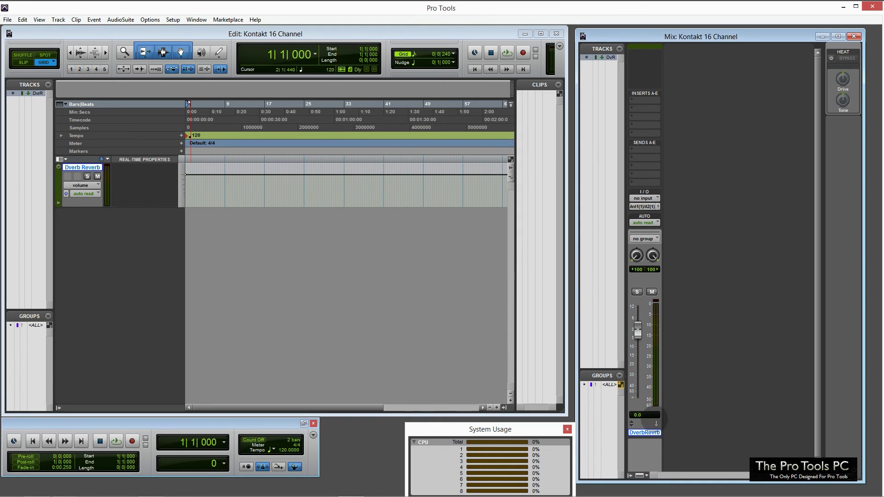
# Step: Reopen the track name dialog and confirm the name Dverb Reverb
pyautogui.doubleClick(644, 433)
pyautogui.rightClick(396, 155)
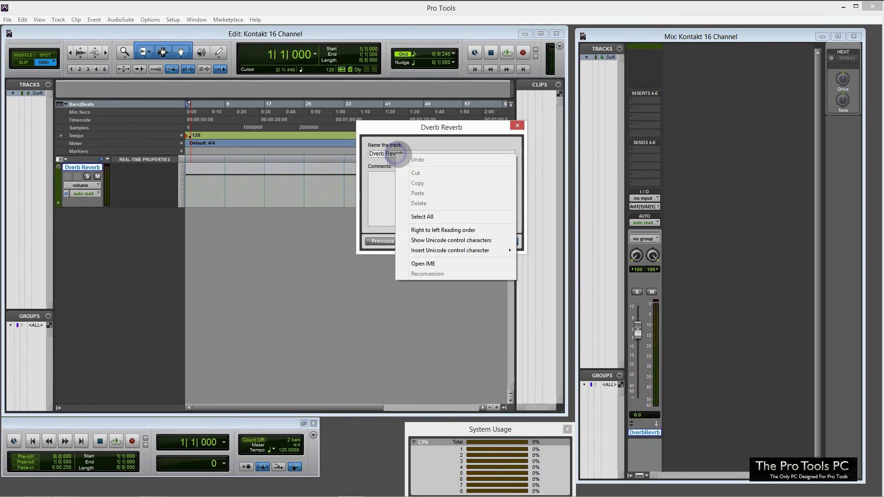
pyautogui.click(395, 155)
pyautogui.rightClick(375, 157)
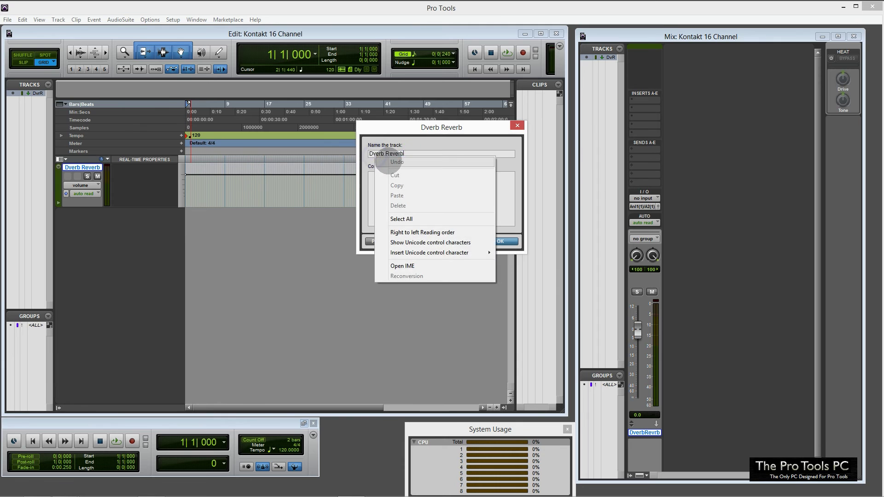
pyautogui.click(397, 146)
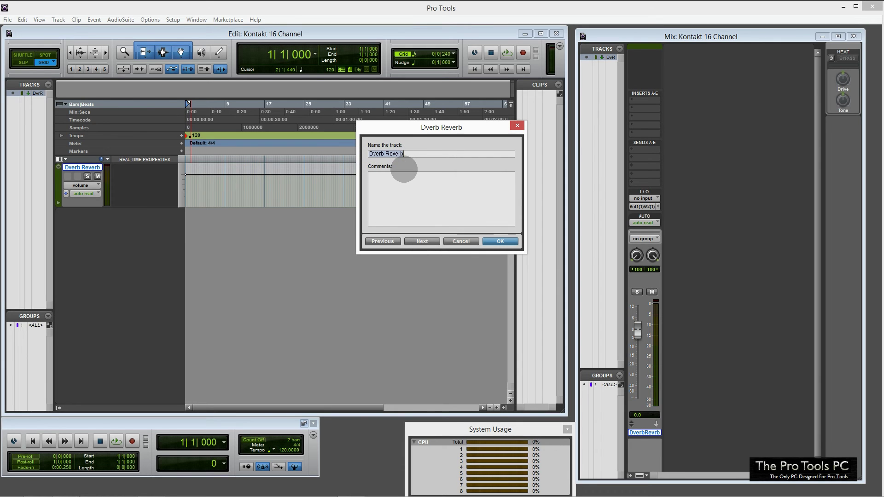
pyautogui.click(492, 240)
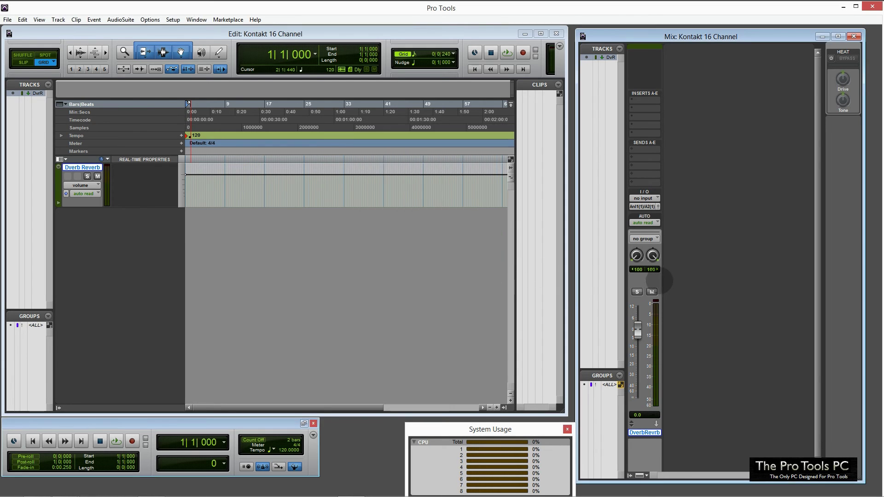
# Step: Set the Dverb Reverb track's input to Bus 1-2
pyautogui.click(645, 199)
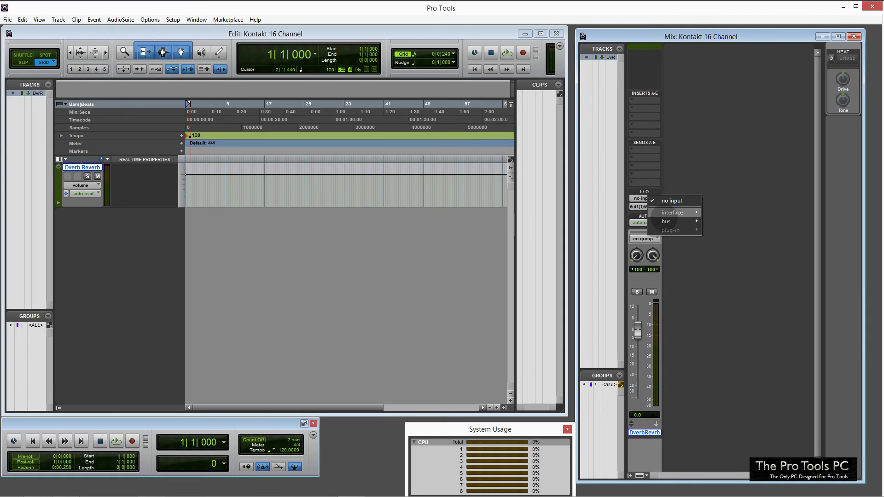
pyautogui.moveTo(667, 222)
pyautogui.click(725, 10)
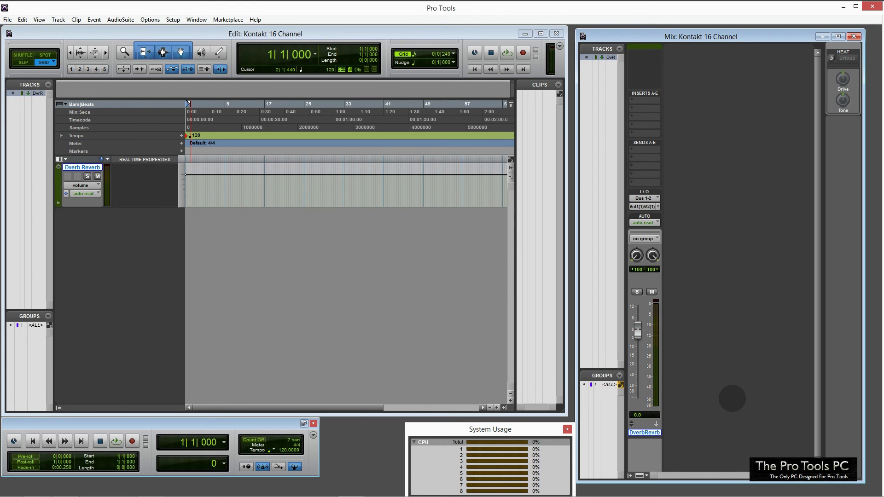
# Step: Insert the stereo D-Verb reverb plug-in on insert A, then close its window
pyautogui.click(640, 99)
pyautogui.moveTo(673, 114)
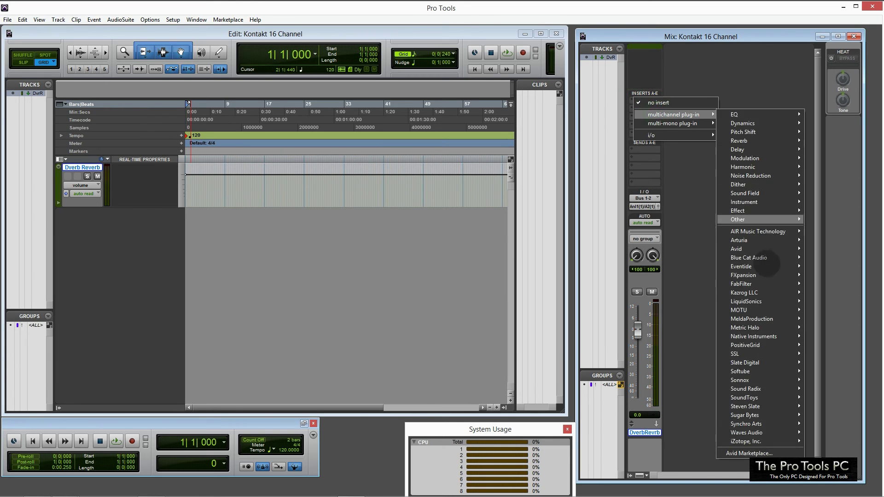
pyautogui.moveTo(763, 134)
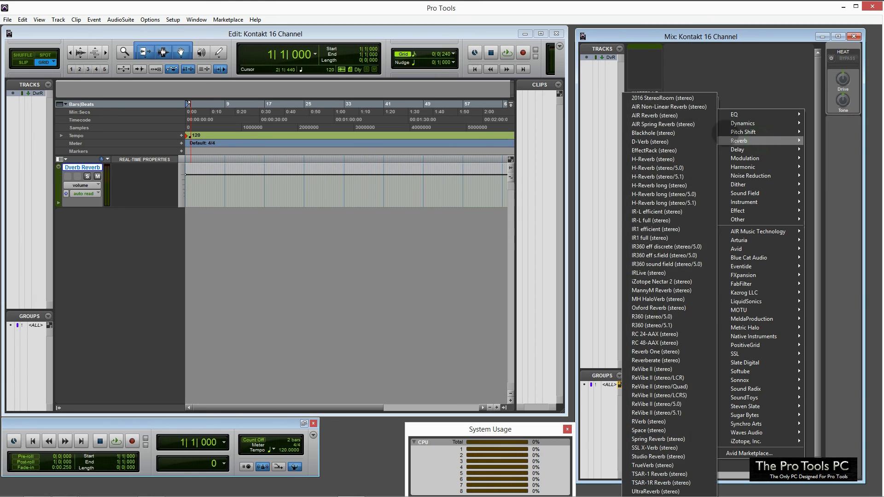
pyautogui.click(649, 142)
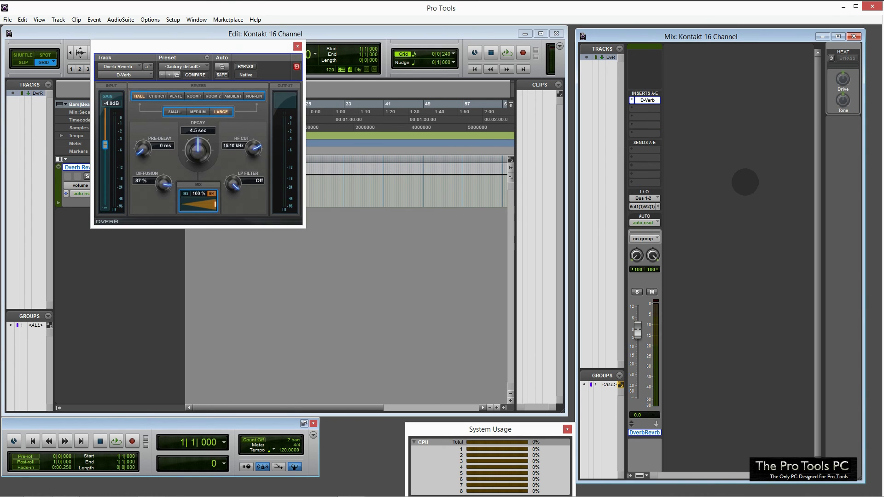
pyautogui.click(297, 46)
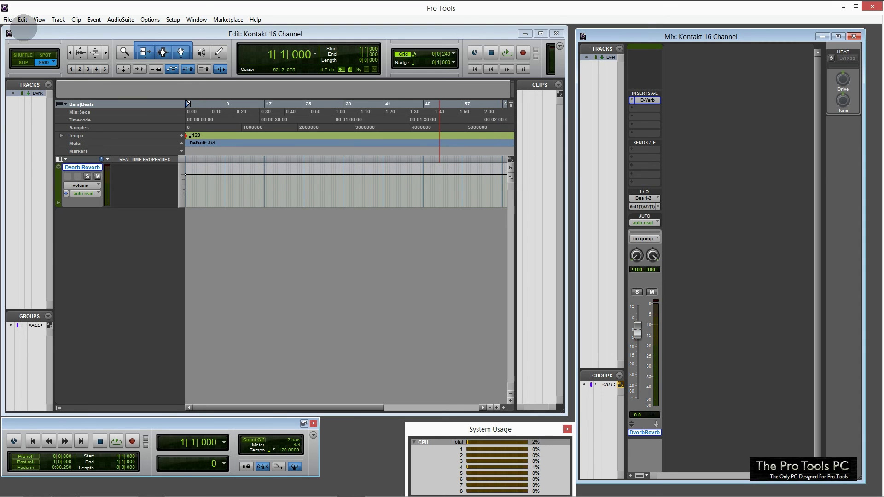
# Step: Start saving the session as a template at a custom location
pyautogui.click(7, 19)
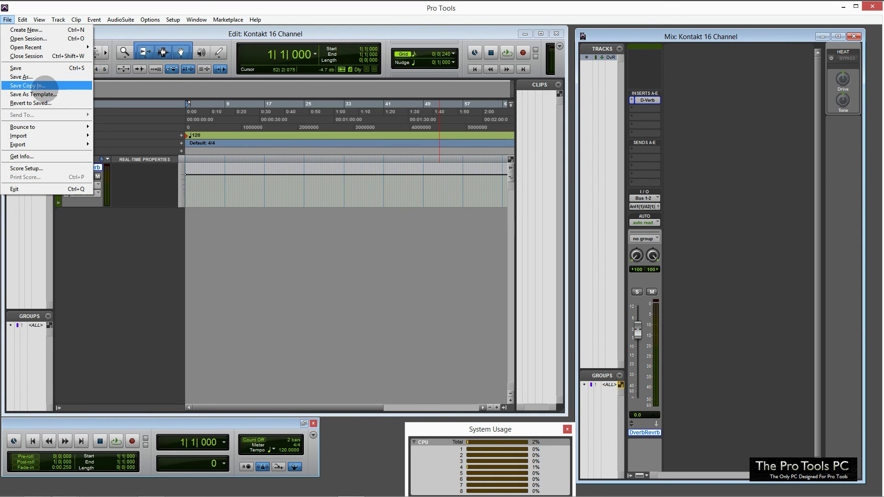
pyautogui.click(33, 94)
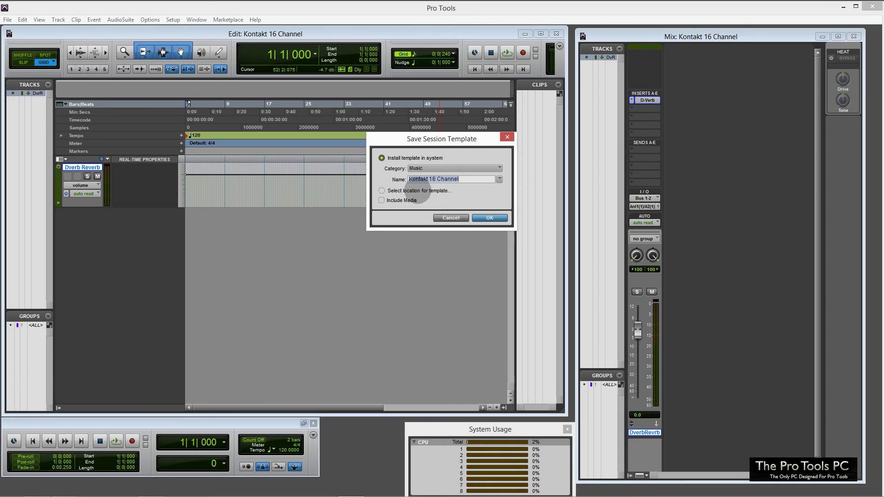
pyautogui.click(382, 190)
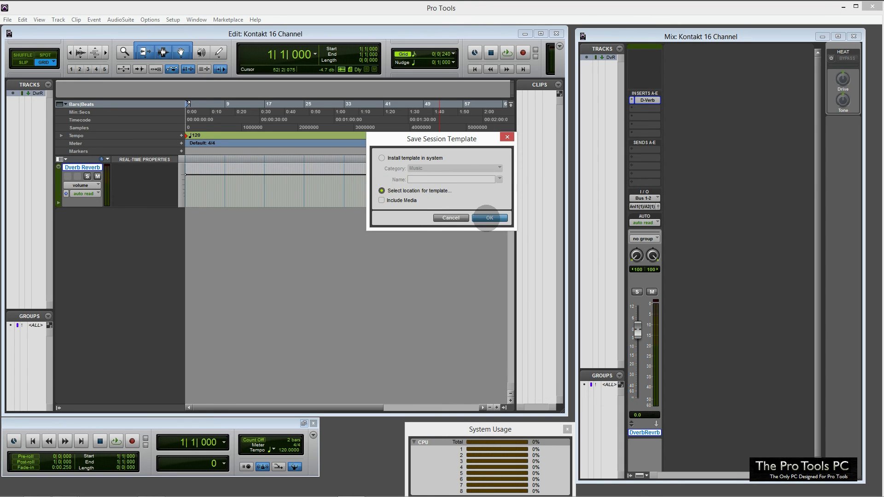
pyautogui.click(490, 218)
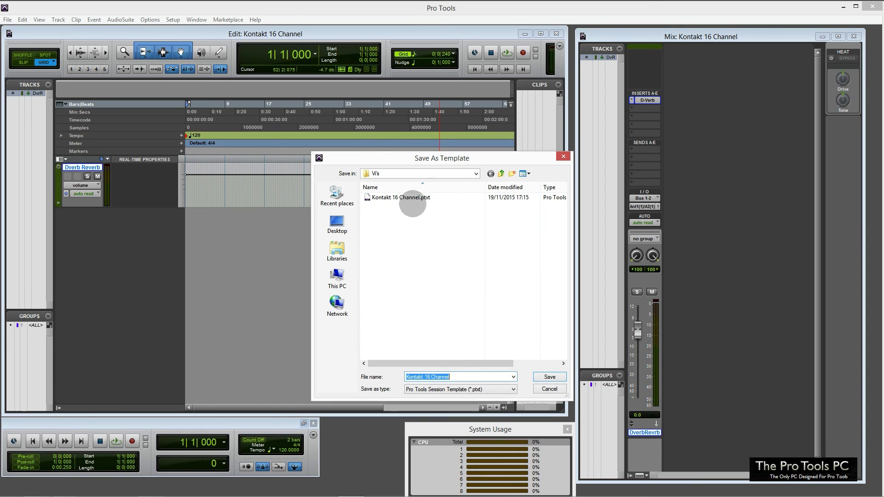
# Step: Browse to the Reverb folder inside Track Presets
pyautogui.click(501, 173)
pyautogui.click(501, 173)
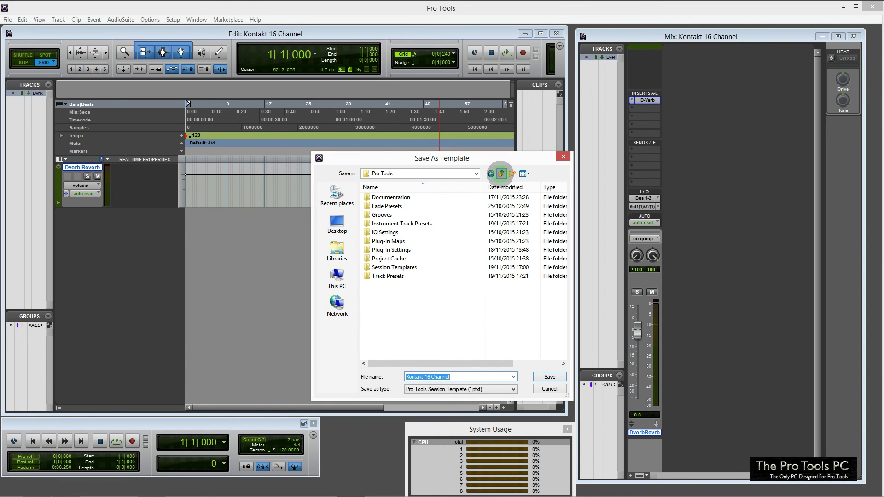
pyautogui.click(475, 173)
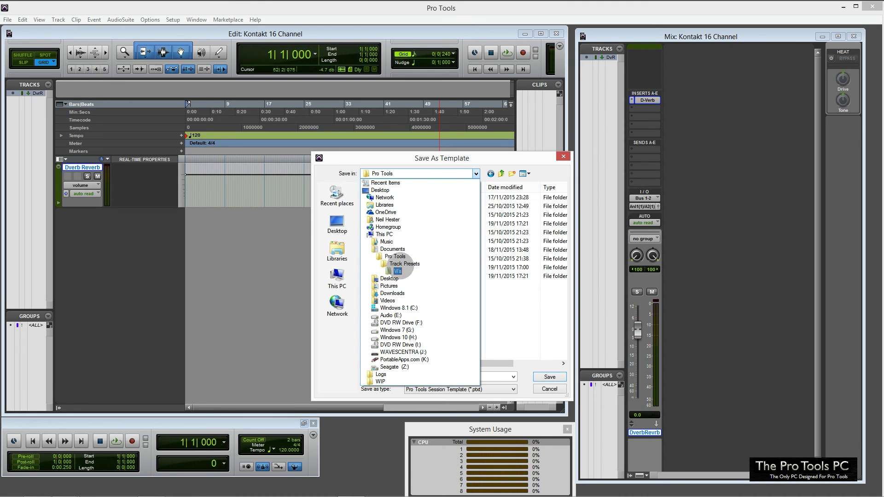
pyautogui.click(399, 263)
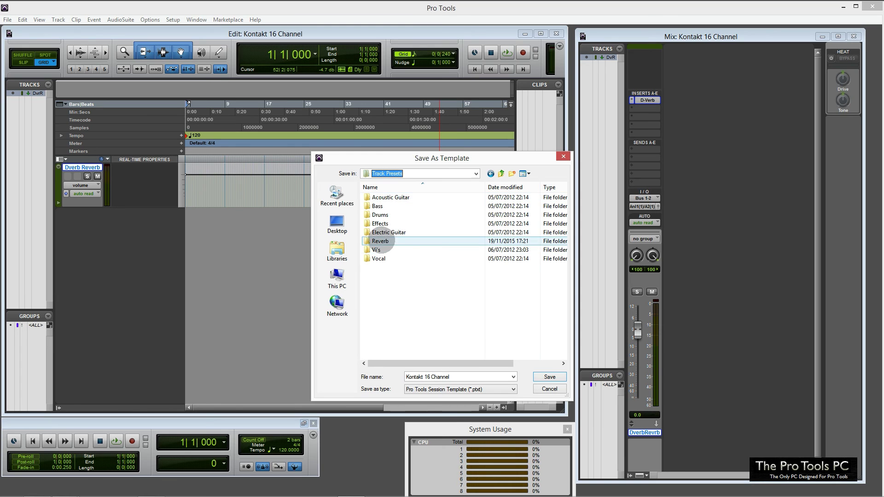
pyautogui.doubleClick(380, 241)
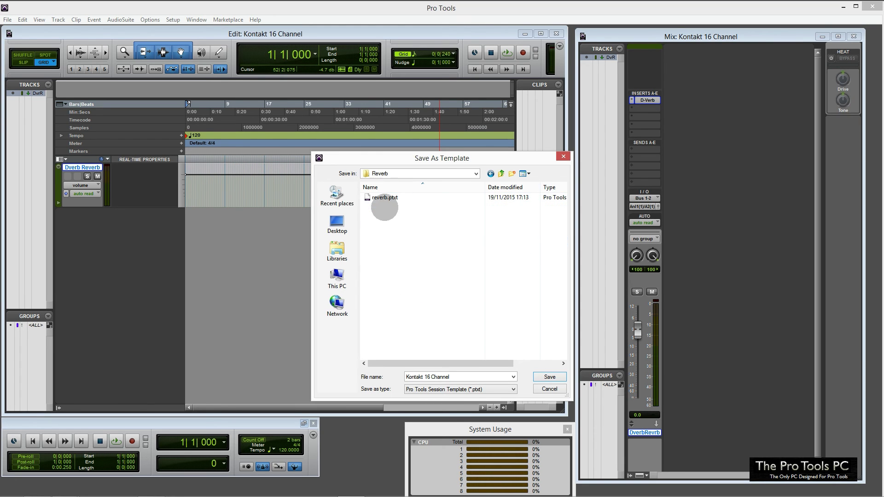
# Step: Name the template Dverb and save it
pyautogui.tripleClick(439, 377)
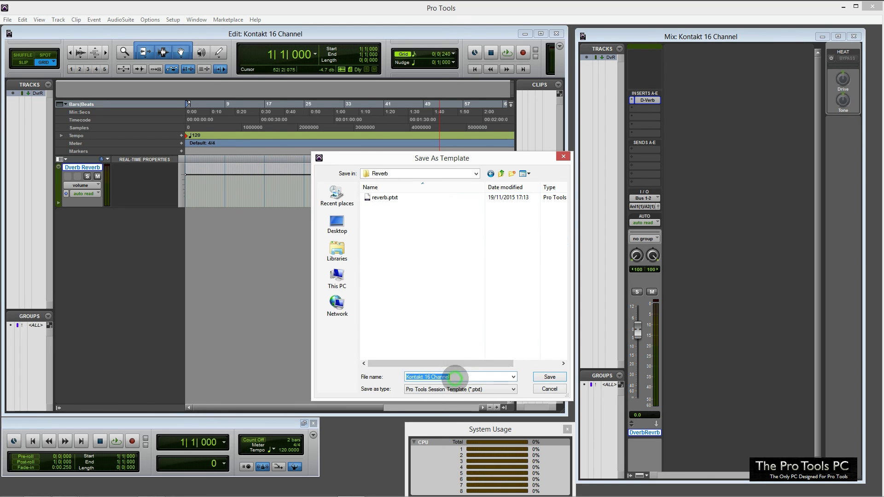
pyautogui.write('Deverb')
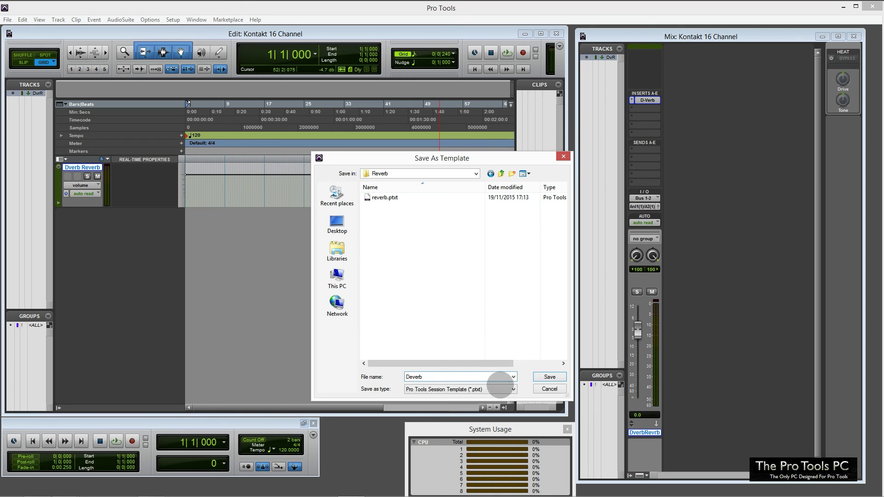
pyautogui.click(414, 377)
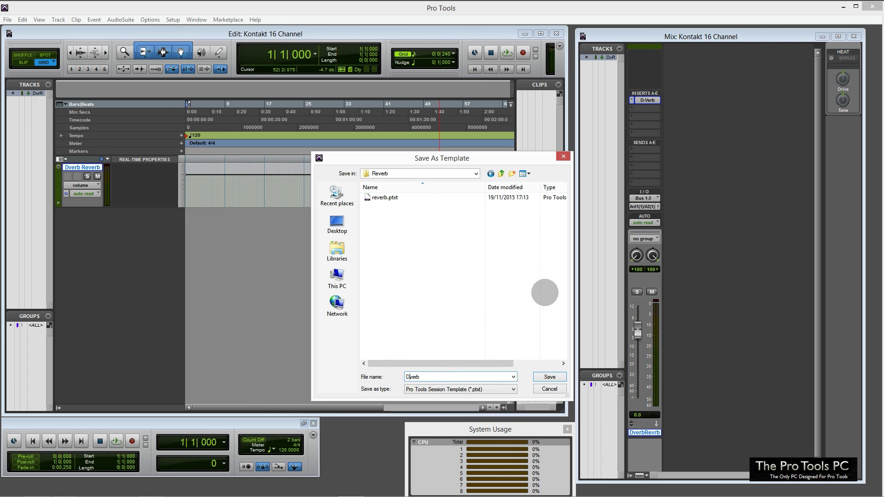
pyautogui.click(549, 376)
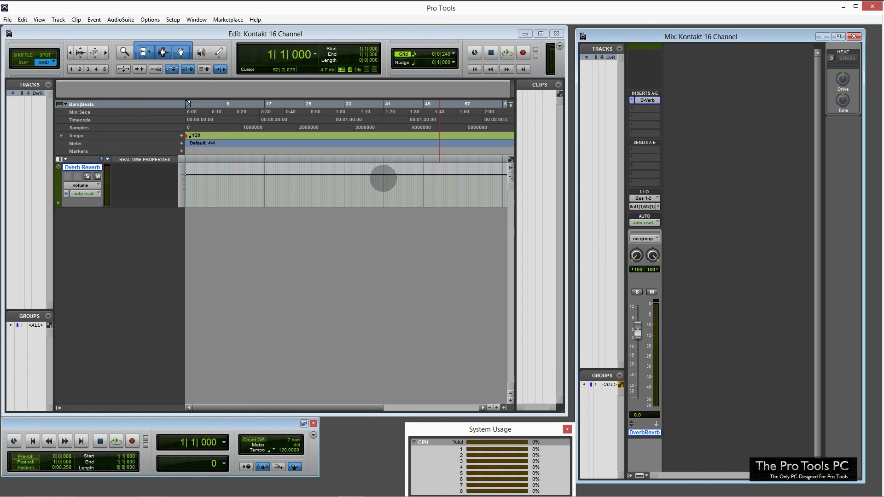
# Step: Create a new stereo track from the Reverb category's Dverb preset, yielding DverbReverb.1
pyautogui.click(59, 20)
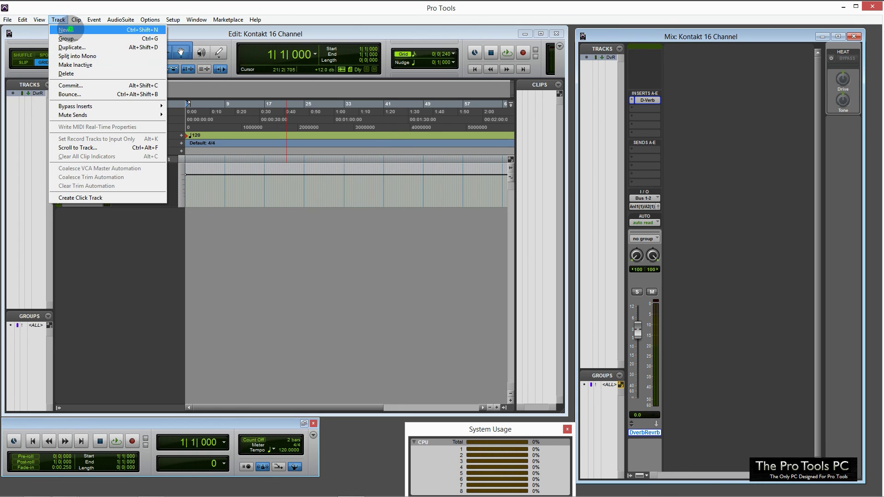
pyautogui.click(69, 28)
pyautogui.click(405, 171)
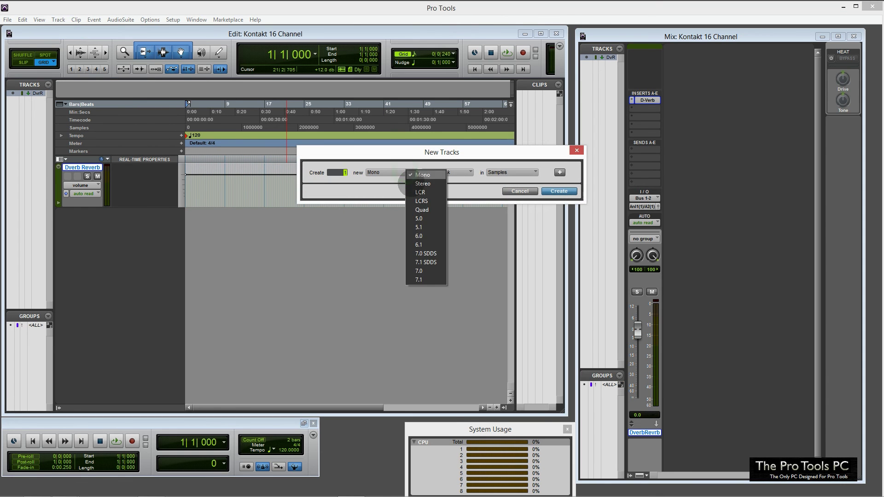
pyautogui.click(423, 183)
pyautogui.click(424, 172)
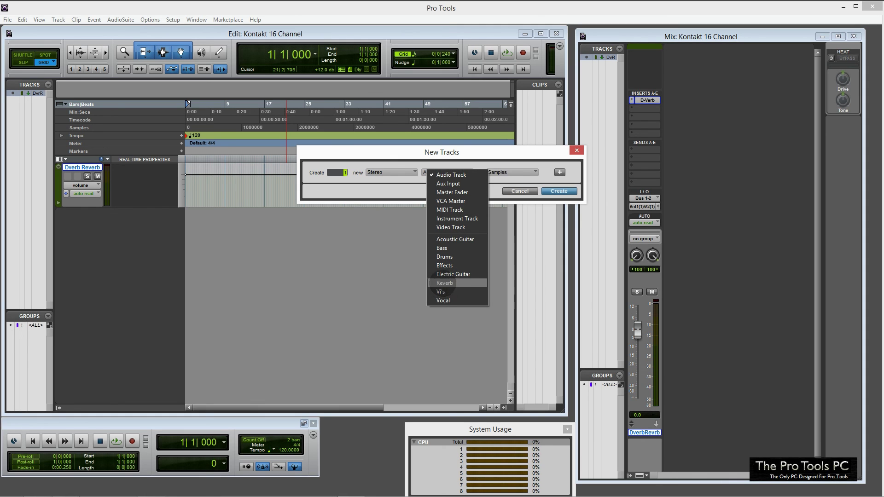
pyautogui.click(444, 283)
pyautogui.click(503, 172)
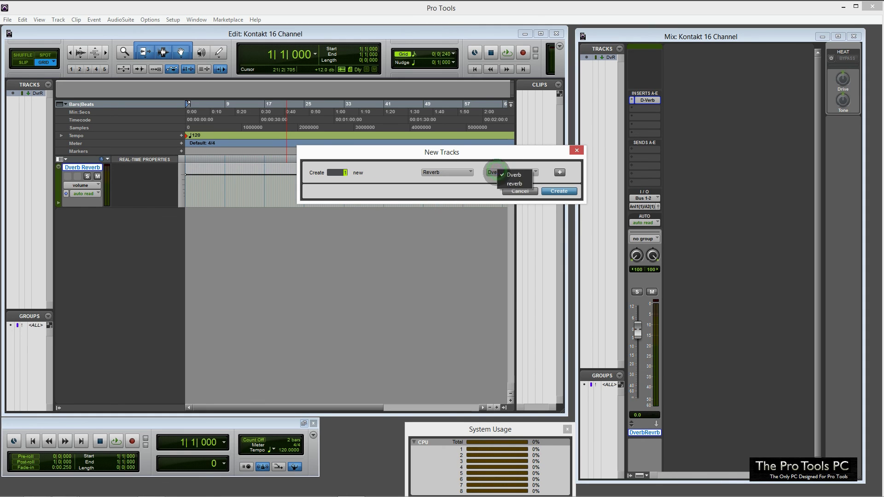
pyautogui.click(514, 174)
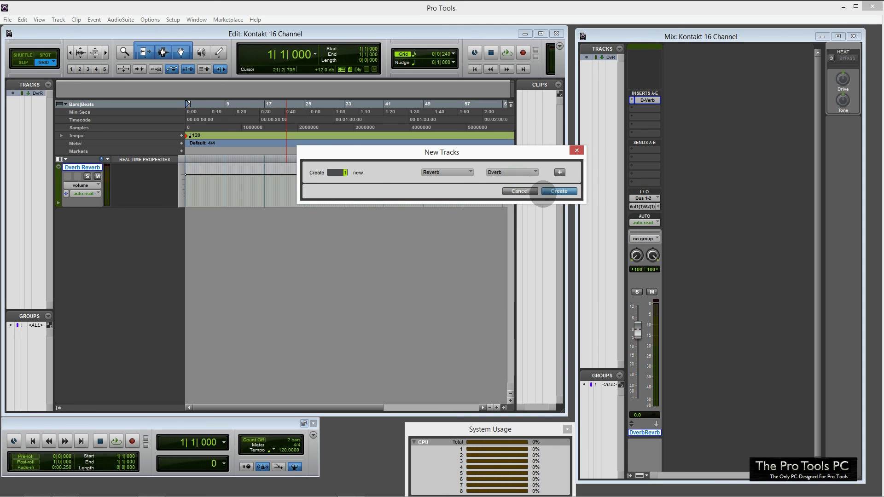
pyautogui.click(550, 191)
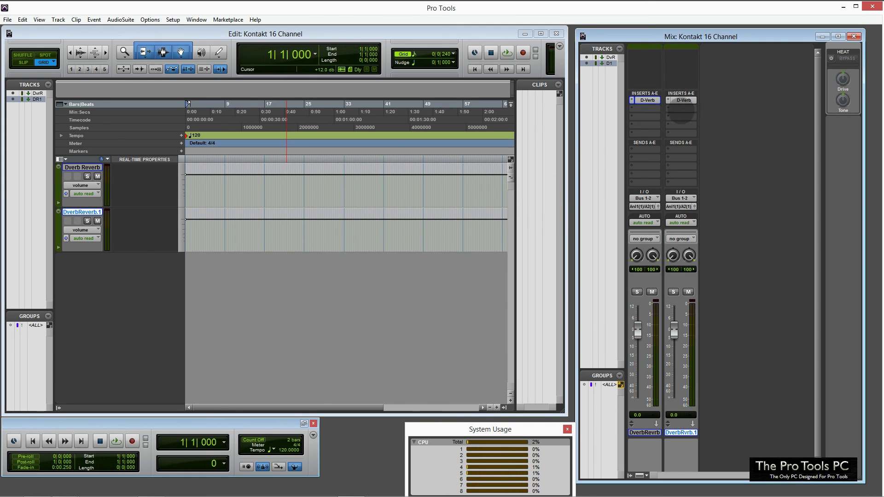